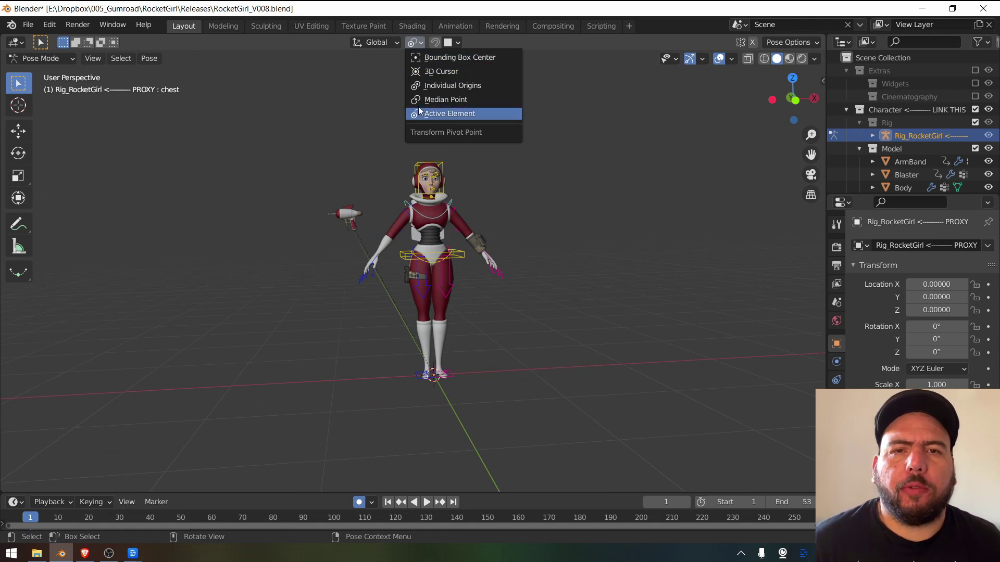
middle_click_drag(537, 336, 487, 292, "ctrl")
left_click(492, 269)
left_click(425, 259)
middle_click_drag(423, 295, 307, 162)
left_click(322, 151)
mouse_move(322, 144)
left_mouse_down()
mouse_move(608, 137)
mouse_move(570, 285)
mouse_move(312, 265)
left_mouse_up()
mouse_move(318, 156)
right_mouse_down()
mouse_move(327, 137)
mouse_move(627, 123)
mouse_move(384, 241)
mouse_move(420, 263)
right_mouse_up()
middle_click_drag(581, 262, 514, 239)
left_click(514, 240)
Select the torso, both foot and both hand IK controls, and set the transform pivot point to Bounding Box Center
left_click(502, 183)
left_click(456, 419, "shift")
left_click(393, 405, "shift")
left_click(333, 181, "shift")
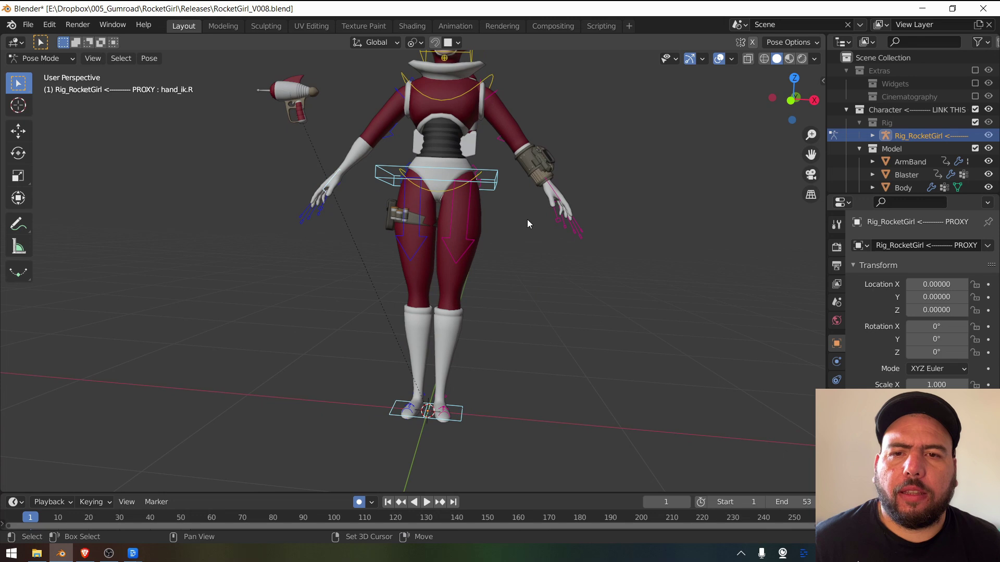
left_click(550, 186, "shift")
middle_click_drag(445, 327, 491, 237)
left_click(414, 42)
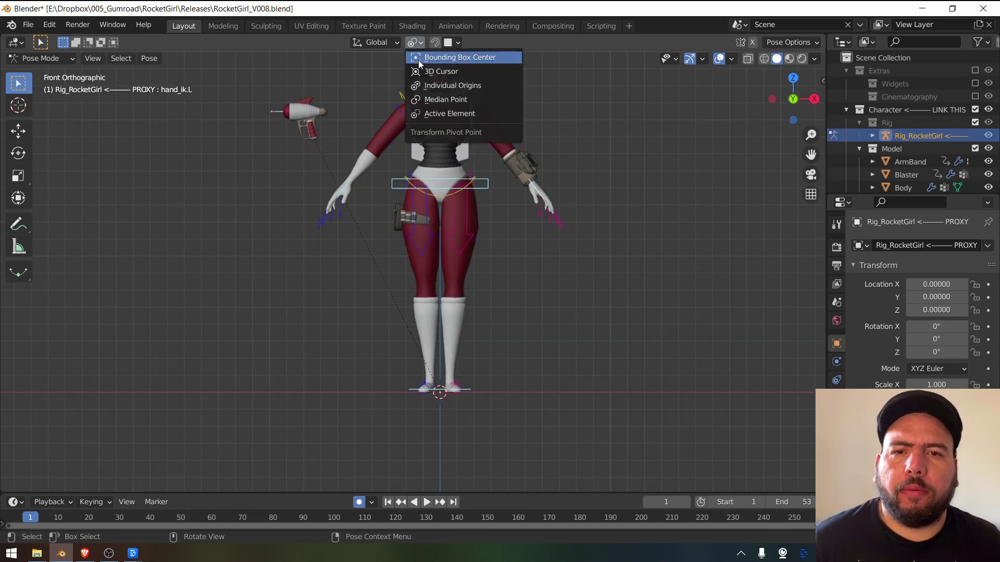
left_click(469, 55)
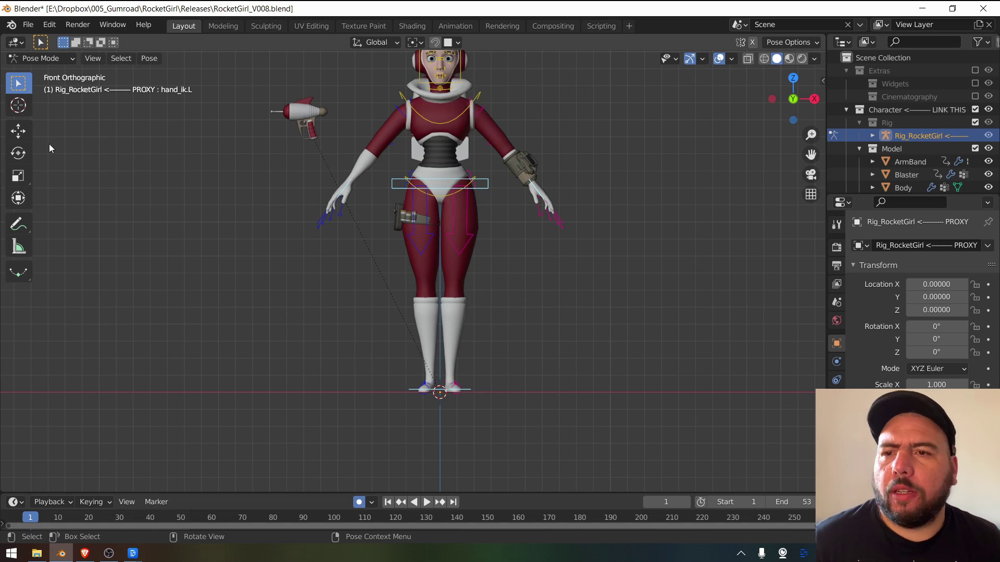
Check the shared pivot of the selected controls with the Move and Scale gizmos, ending on the Move tool
left_click(18, 131)
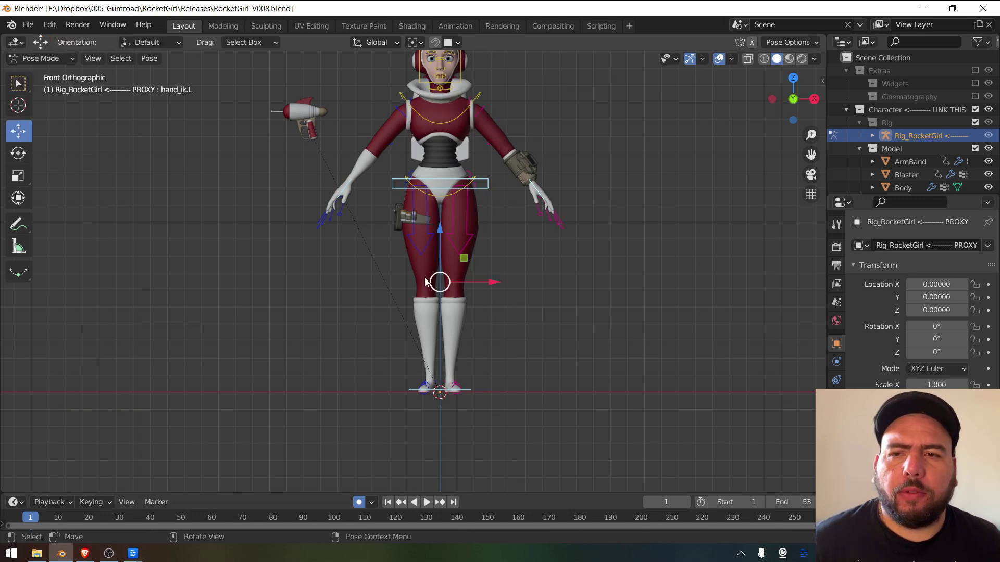
left_click(17, 176)
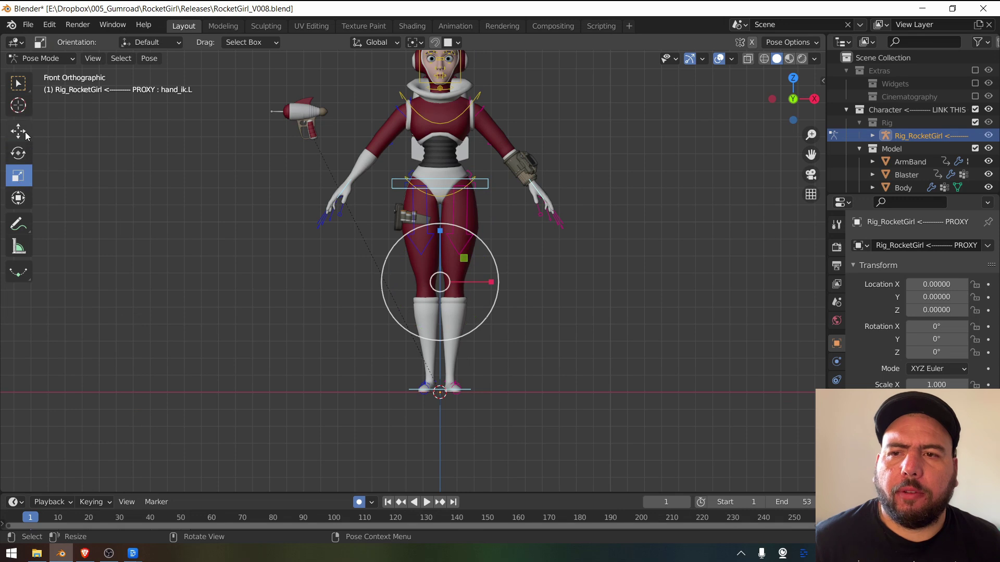
left_click(25, 132)
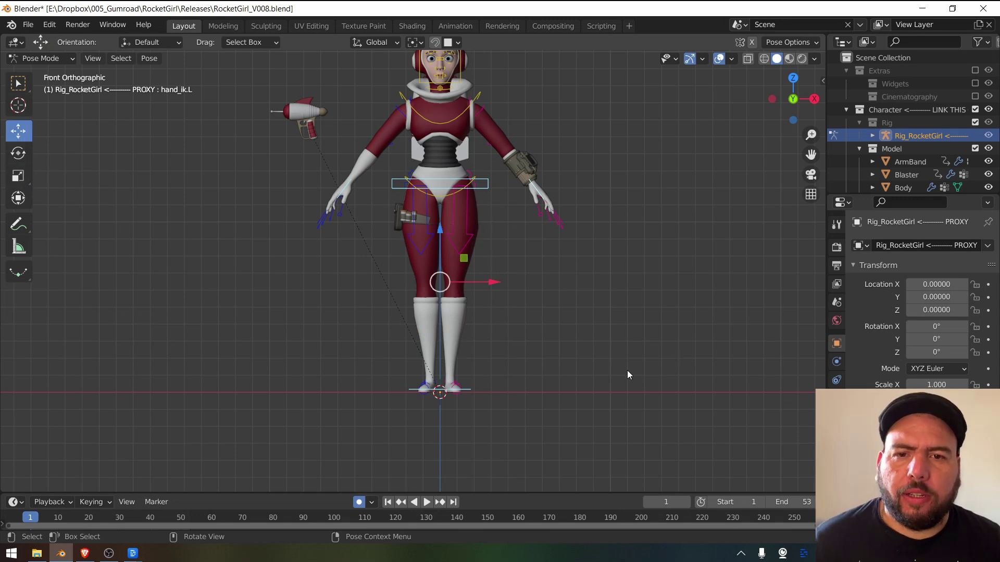
Try rotating the selected torso, foot and hand controls about their bounding box center, switching back to the Select Box tool
key("r")
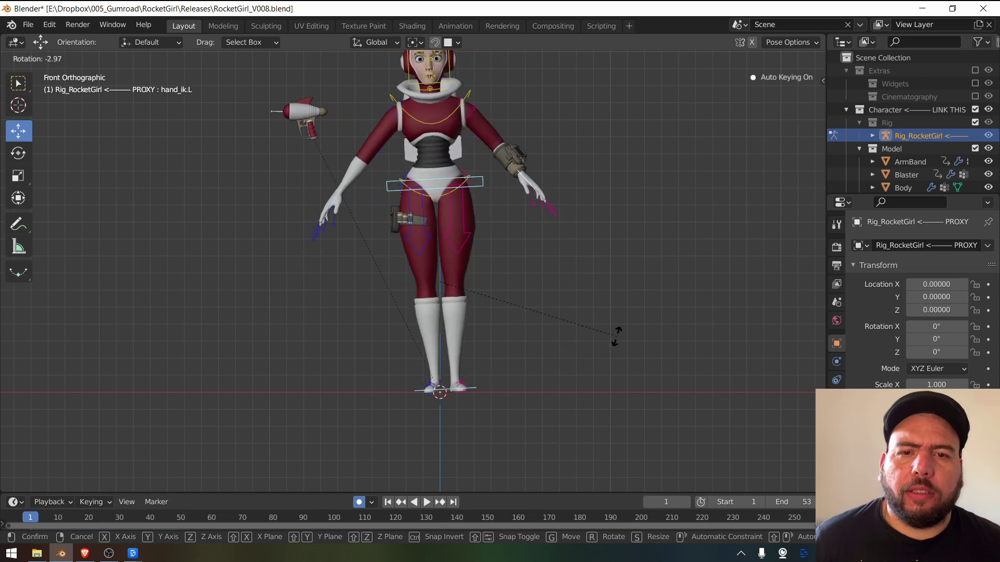
key("Escape")
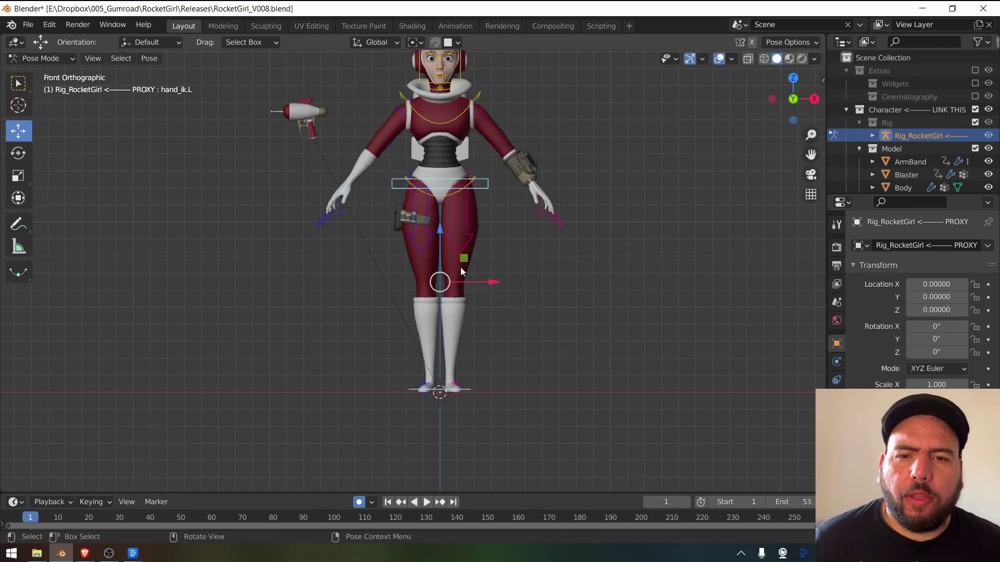
key("r")
key("Escape")
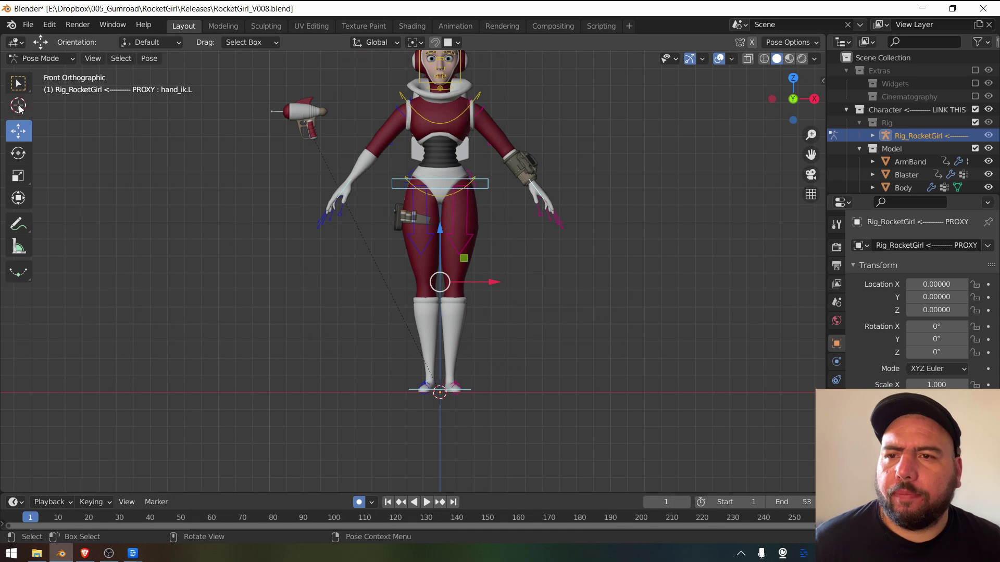
key("w")
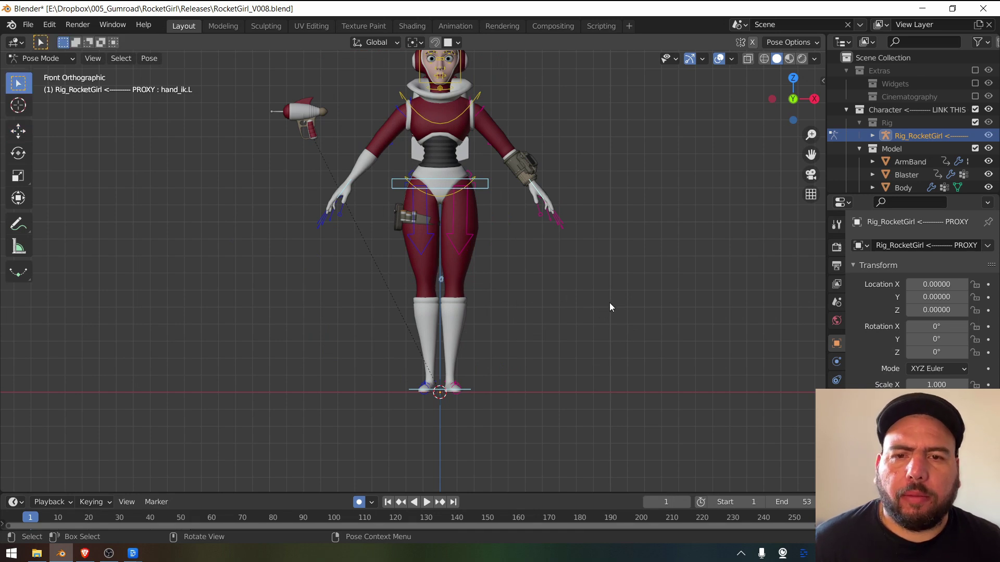
key("r")
key("Escape")
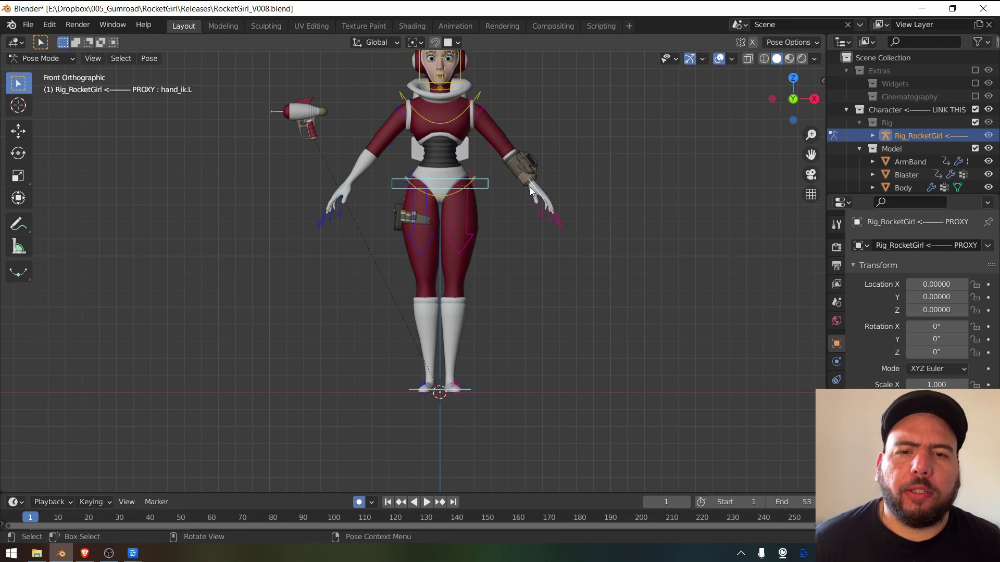
Select only the torso and both foot IK controls and try rotating them together in the front view
left_click(485, 188)
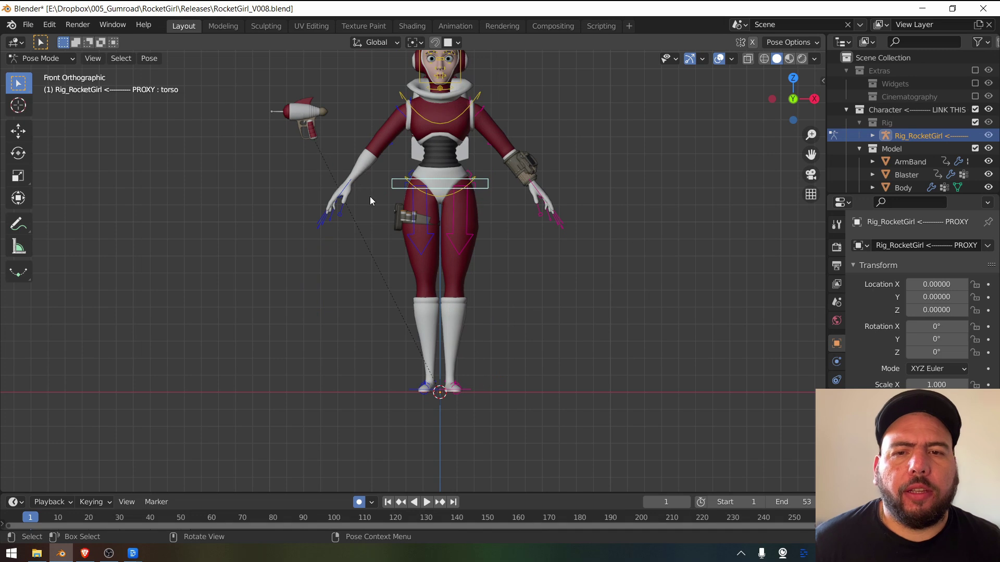
left_click(424, 394)
middle_click_drag(424, 396, 459, 364)
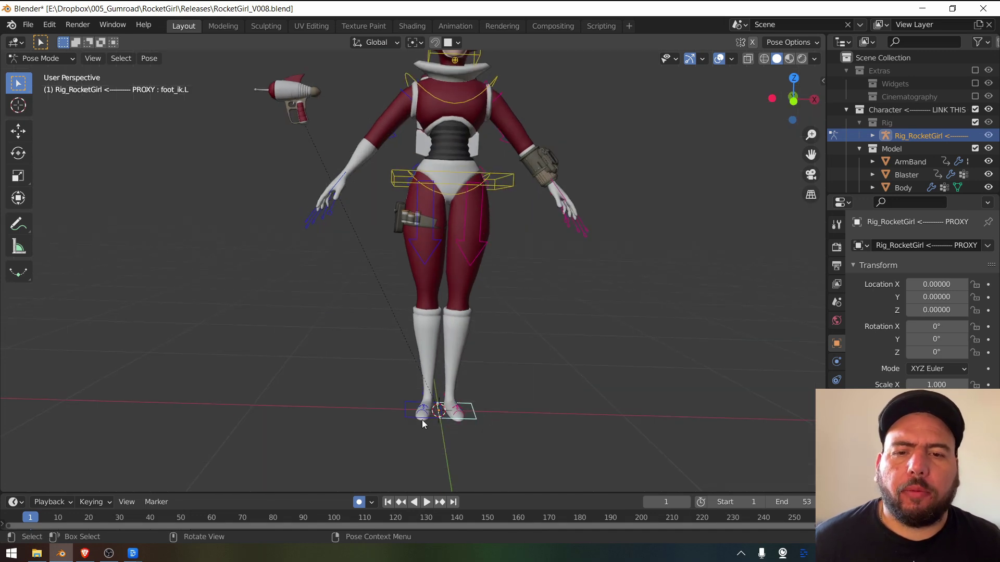
left_click(508, 189)
key("KP_1")
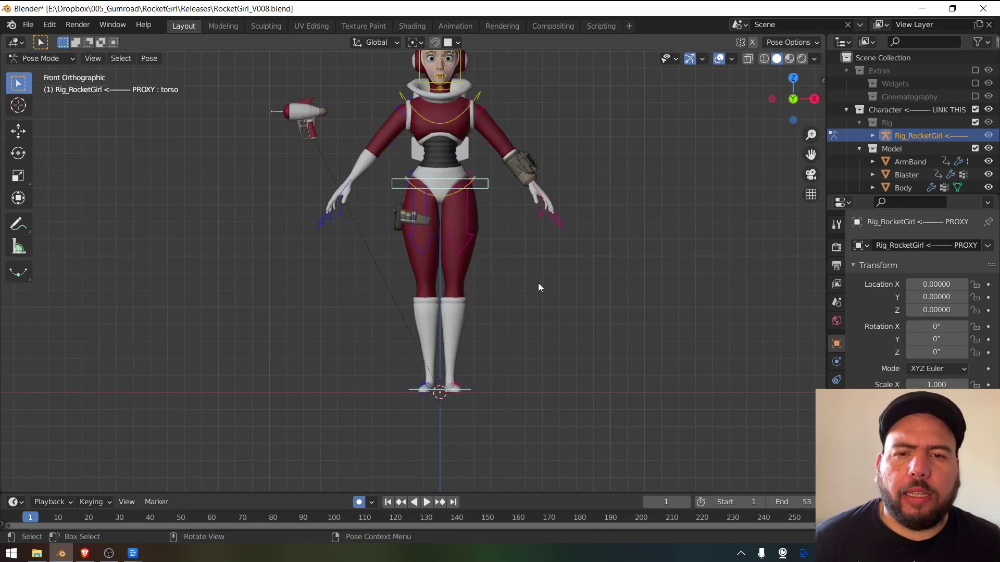
key("r")
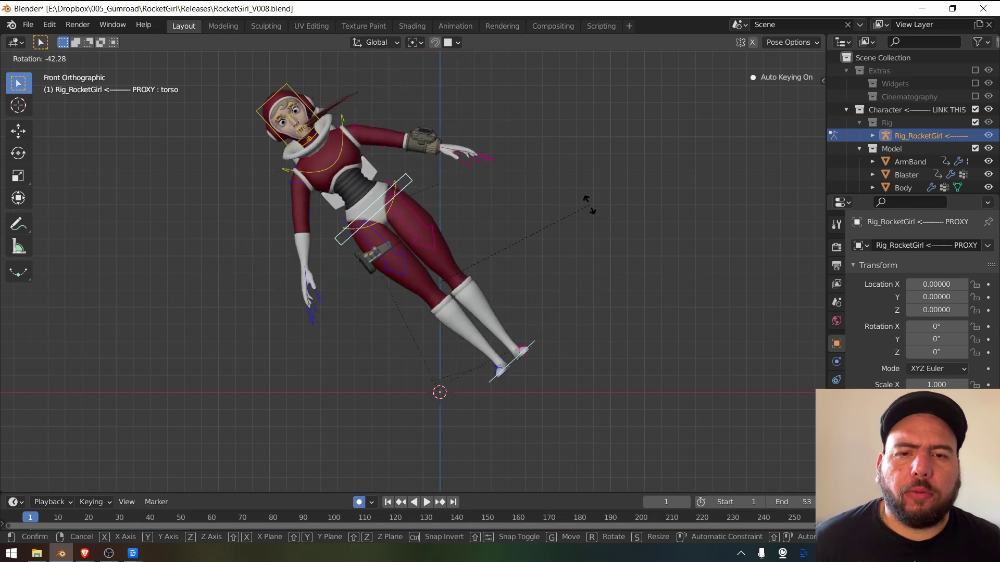
right_click(581, 289)
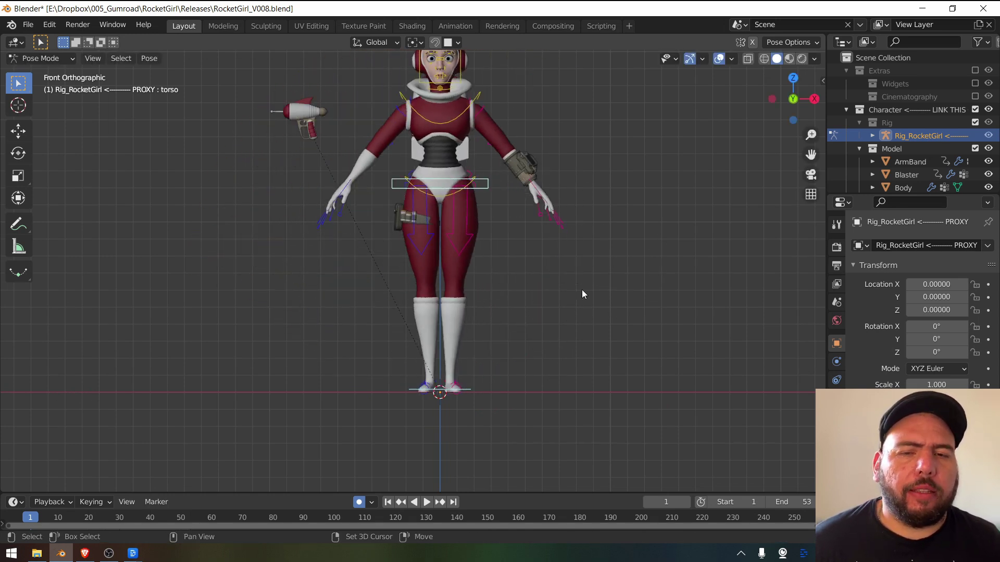
View the rig from above, open the sidebar and show the Root rig layer
middle_click_drag(596, 272, 574, 295, "shift")
key("ctrl+Tab")
left_click(469, 267)
middle_click_drag(635, 272, 465, 280, "shift")
middle_click_drag(614, 255, 585, 246)
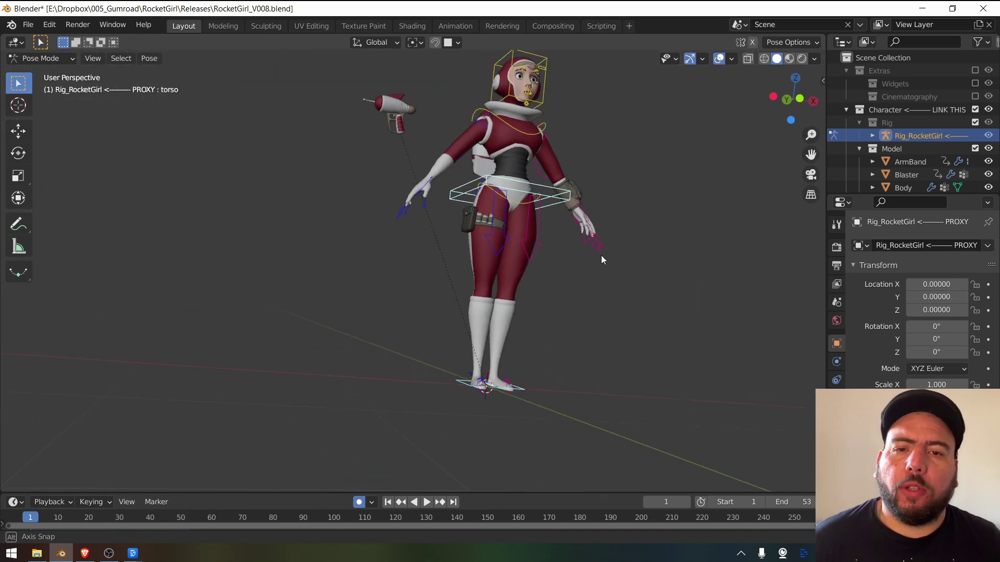
key("grave")
left_click(586, 182)
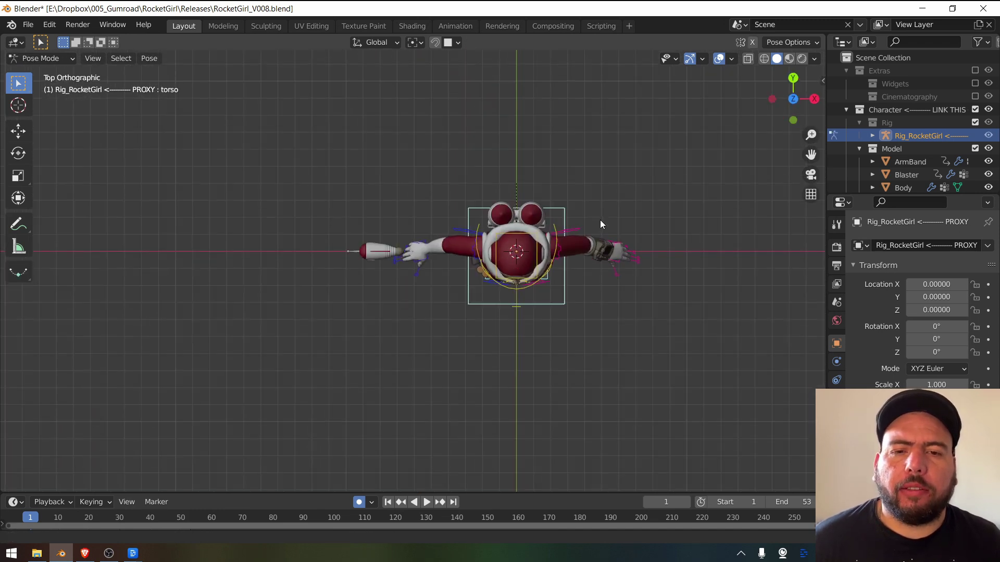
middle_click_drag(699, 284, 682, 292, "shift")
key("n")
middle_click_drag(485, 287, 495, 332)
Try rotating the root control around the Z axis and moving it
left_click(530, 359)
key("grave")
left_click(423, 251)
middle_click_drag(443, 271, 508, 351, "shift")
key("r")
key("z")
right_click(479, 413)
key("g")
right_click(498, 325)
Select both foot IK controls and the torso, and try rotating them in the top view
middle_click_drag(510, 307, 485, 299)
left_click(449, 386)
left_click(390, 382, "shift")
left_click(467, 187, "shift")
middle_click_drag(452, 219, 454, 271)
key("grave")
left_click(455, 123)
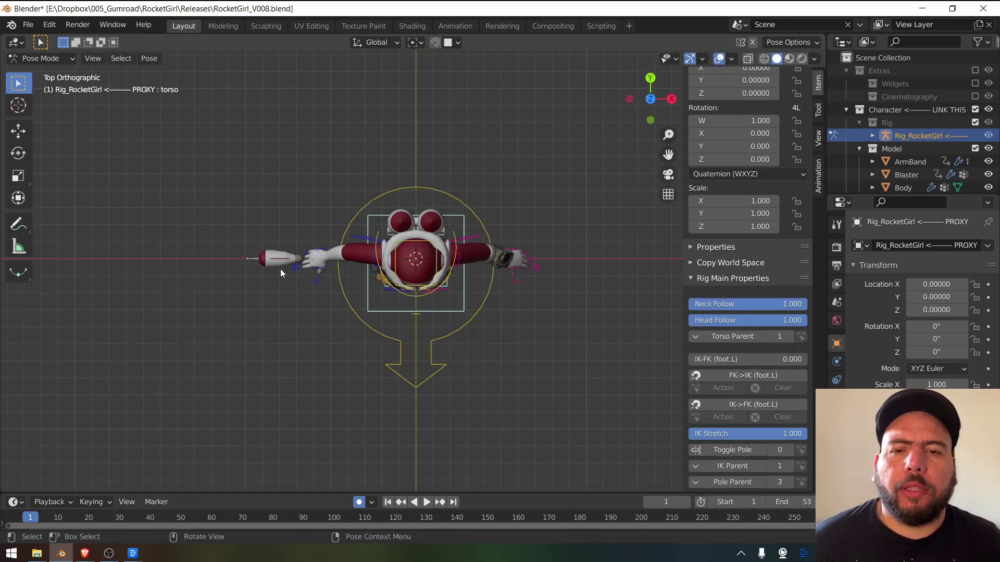
key("r")
right_click(574, 368)
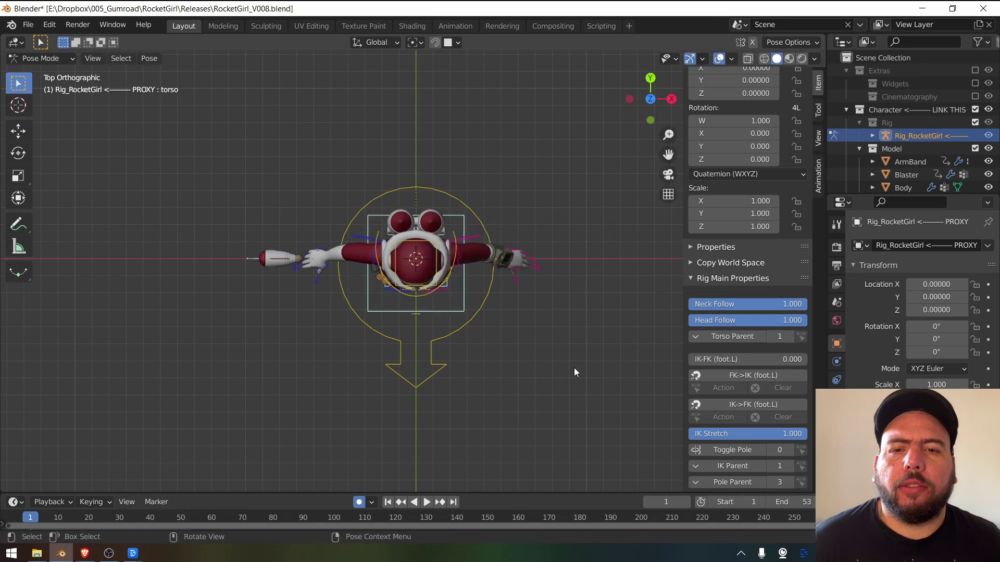
key("r")
left_click(584, 202)
Set the transform pivot point to 3D Cursor
middle_click_drag(541, 265, 521, 120)
left_click(415, 41)
middle_click_drag(588, 323, 589, 305)
key("r")
left_click(590, 324)
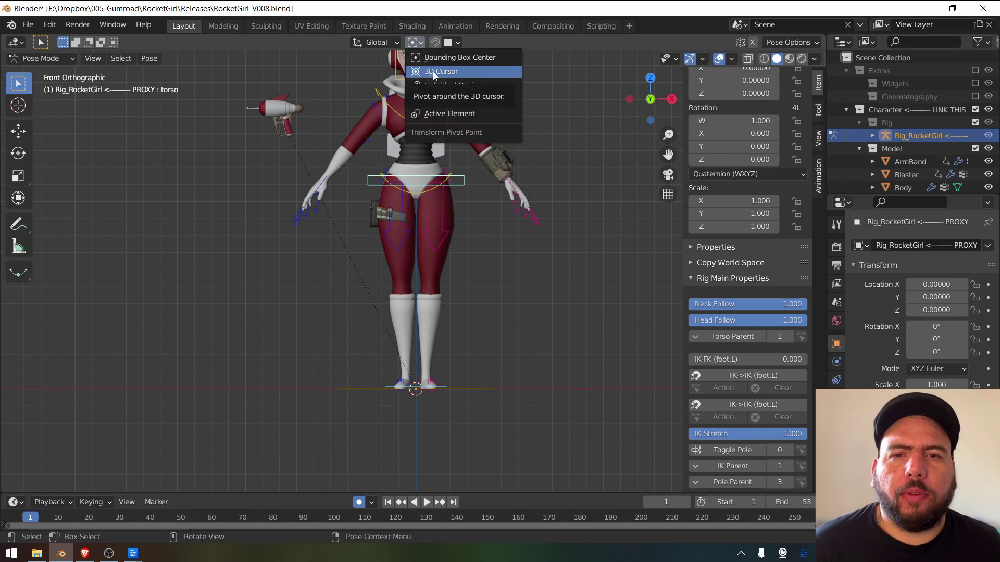
left_click(432, 71)
middle_click_drag(438, 223, 477, 380)
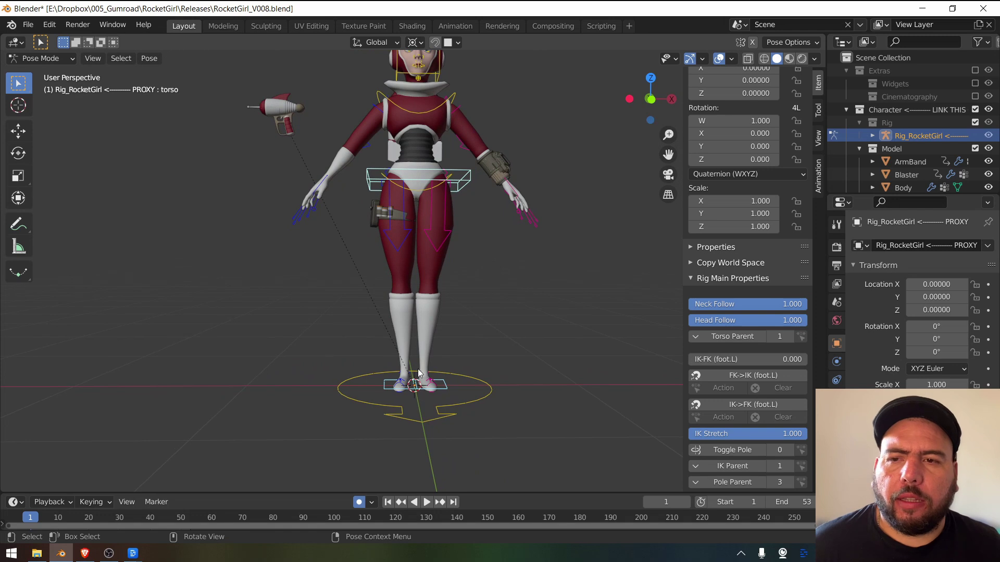
Place the 3D cursor at several spots around the character with the Cursor tool, ending beside the legs
left_click(23, 108)
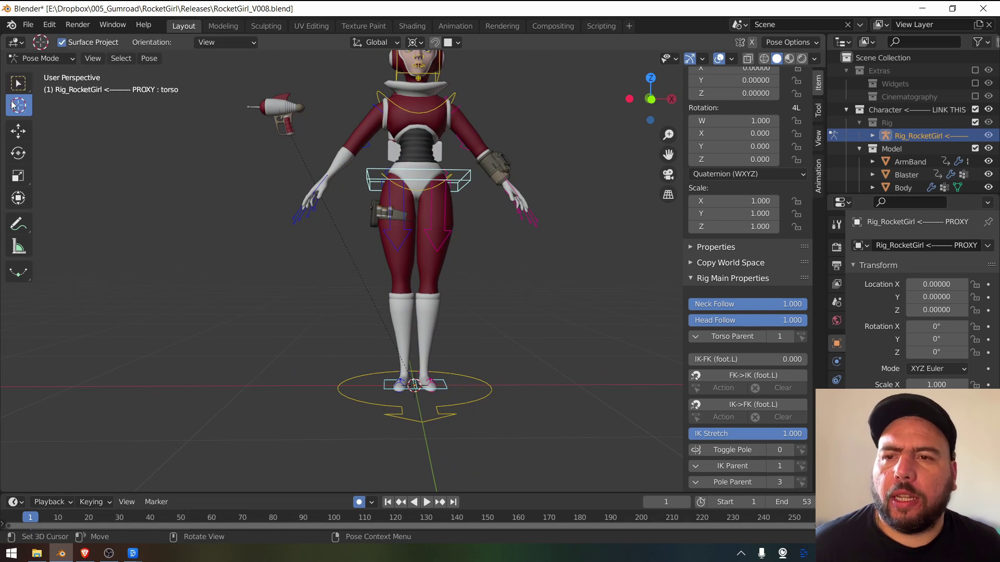
left_click(164, 386)
left_click(391, 484)
left_click(632, 386)
middle_click_drag(632, 386, 333, 310)
left_click(218, 263)
left_click_drag(464, 246, 489, 236)
middle_click_drag(204, 267, 214, 268)
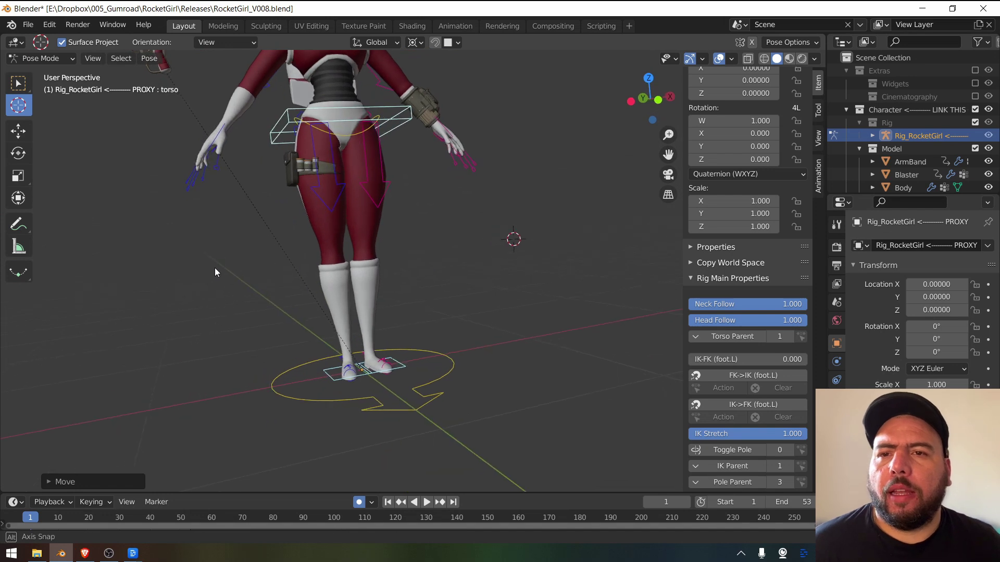
middle_click_drag(195, 193, 109, 155)
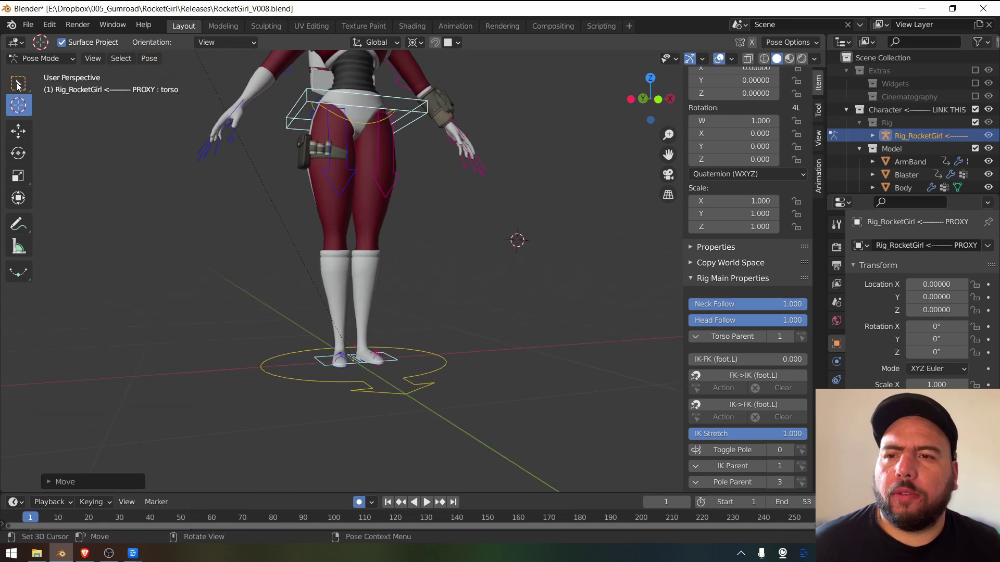
Deselect all controls and reposition the 3D cursor while the Select Box tool is active, and reactivate the Cursor tool
left_click(18, 84)
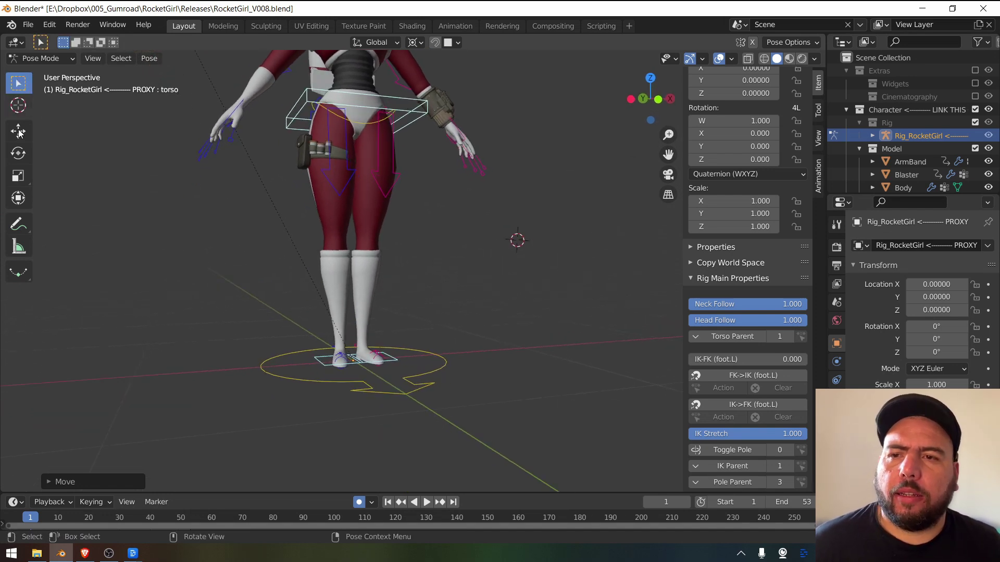
left_click(545, 307)
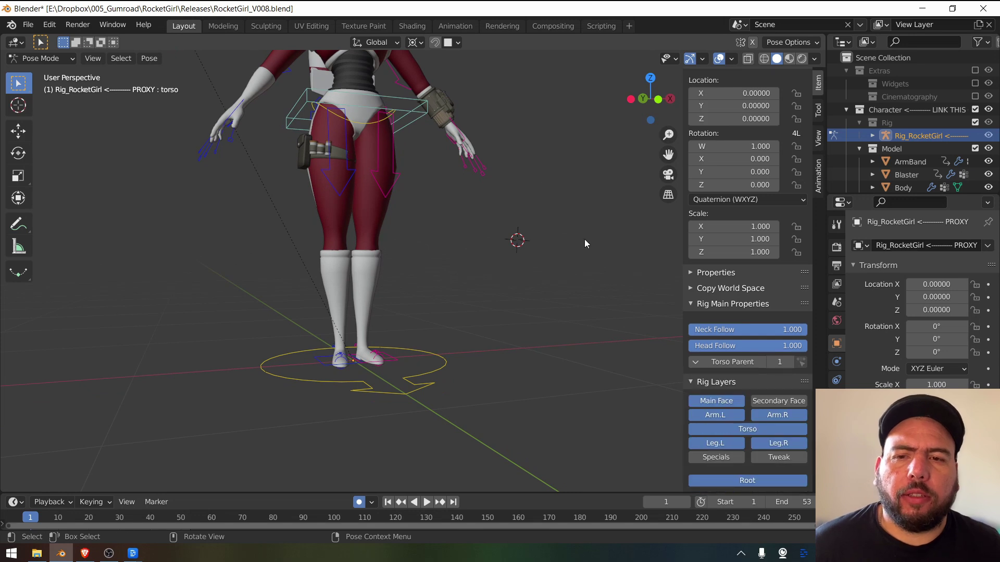
key("shift")
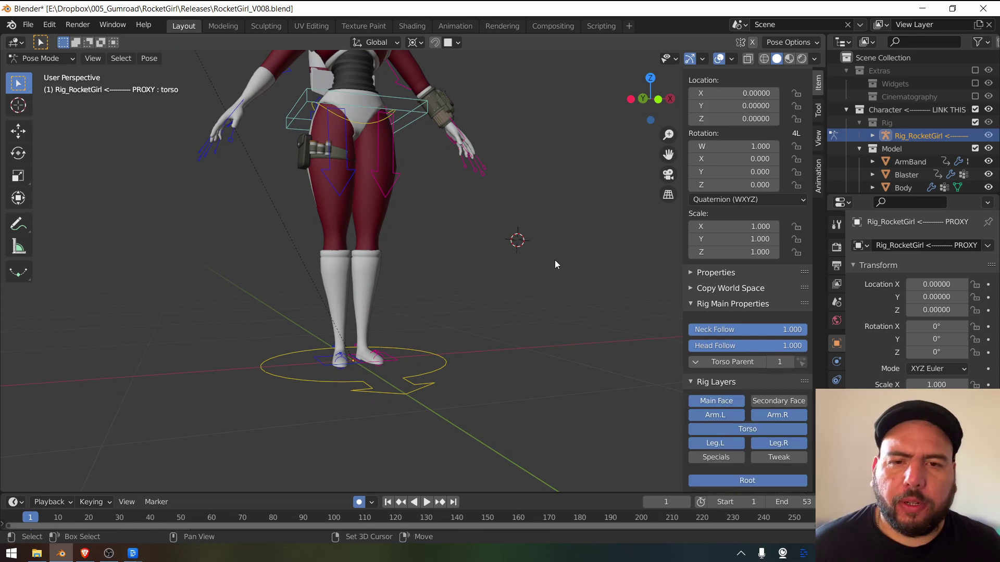
right_click_drag(585, 246, 212, 252, "shift")
key("shift+space")
key("space")
Place the 3D cursor on the ground at the toe tip of the shoe in the right side view
key("KP_3")
middle_click_drag(419, 241, 468, 114, "shift")
middle_click_drag(469, 115, 414, 245, "ctrl")
key("Home")
left_click(415, 42)
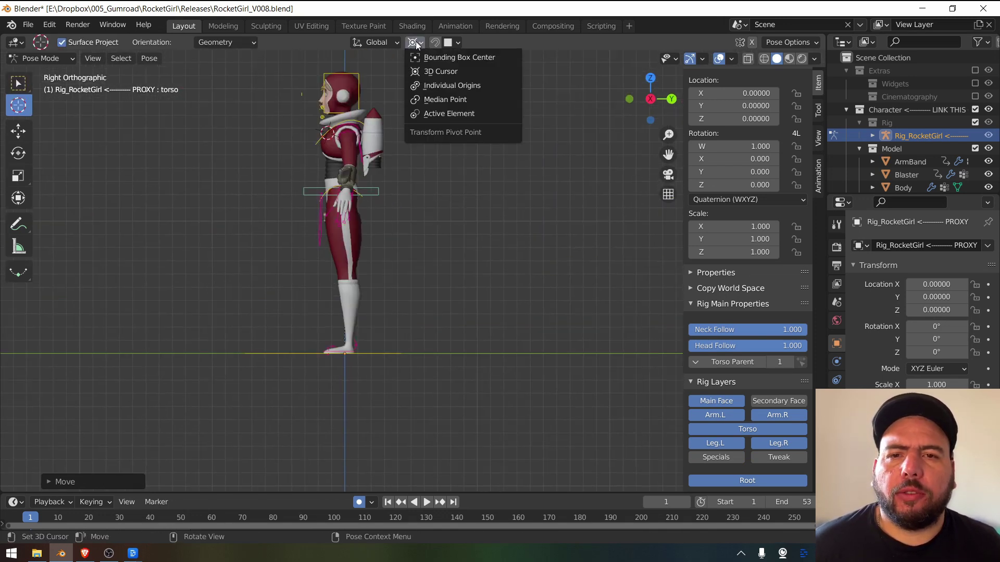
scroll(360, 291, "up", 4)
middle_click_drag(411, 221, 406, 224)
key("grave")
left_click(312, 195)
scroll(354, 244, "up", 8)
key("KP_3")
middle_click_drag(525, 258, 643, 463, "shift")
scroll(402, 259, "down", 1)
middle_click_drag(402, 260, 493, 314, "shift")
scroll(492, 315, "down", 4)
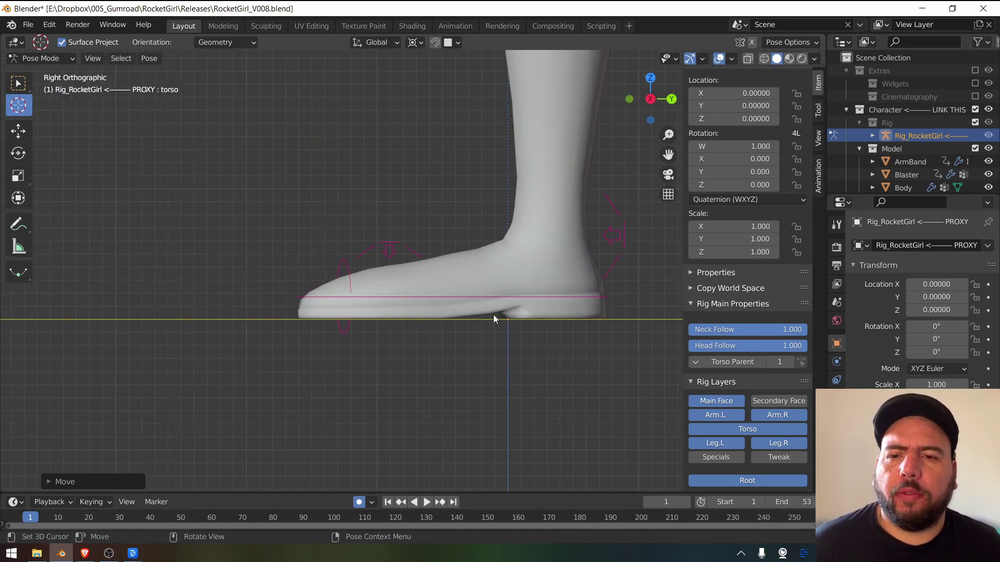
left_click(463, 300)
left_click(302, 315)
Select the left foot IK control and try rotating it about the toe tip to lift the heel
key("w")
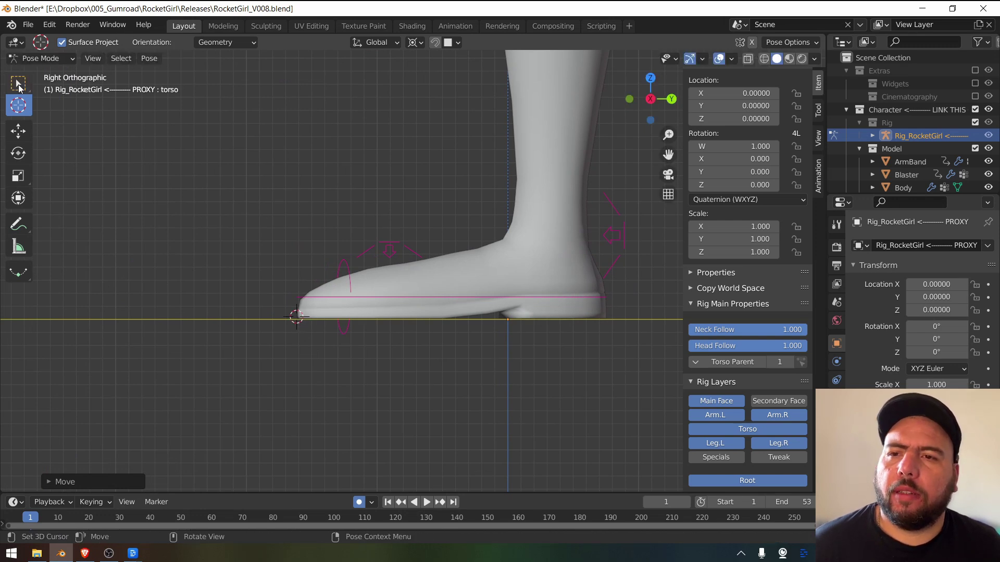
left_click(442, 304)
key("r")
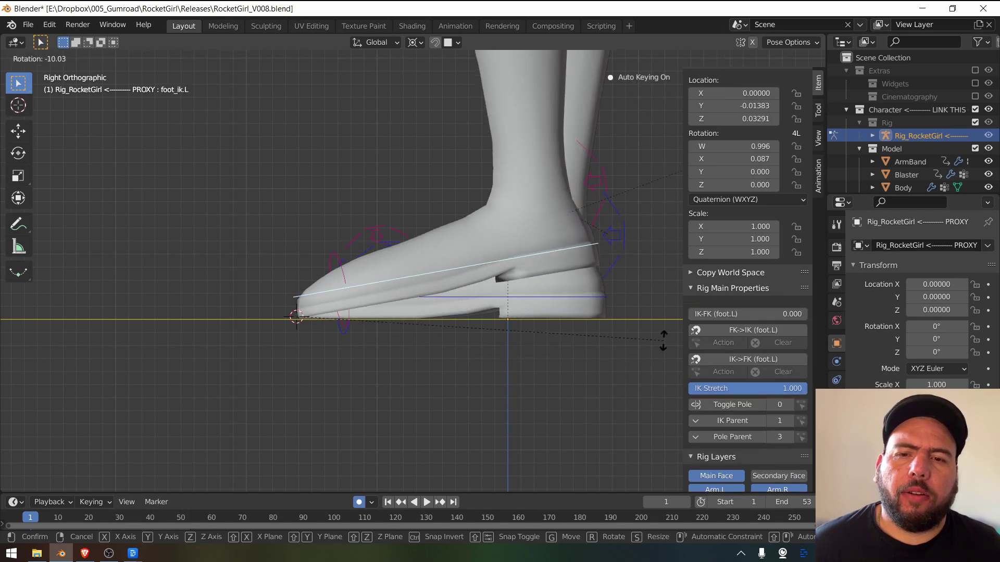
right_click(645, 341)
Place the 3D cursor at the back of the heel and try rotating the left foot control about it
right_click(603, 319, "shift")
key("r")
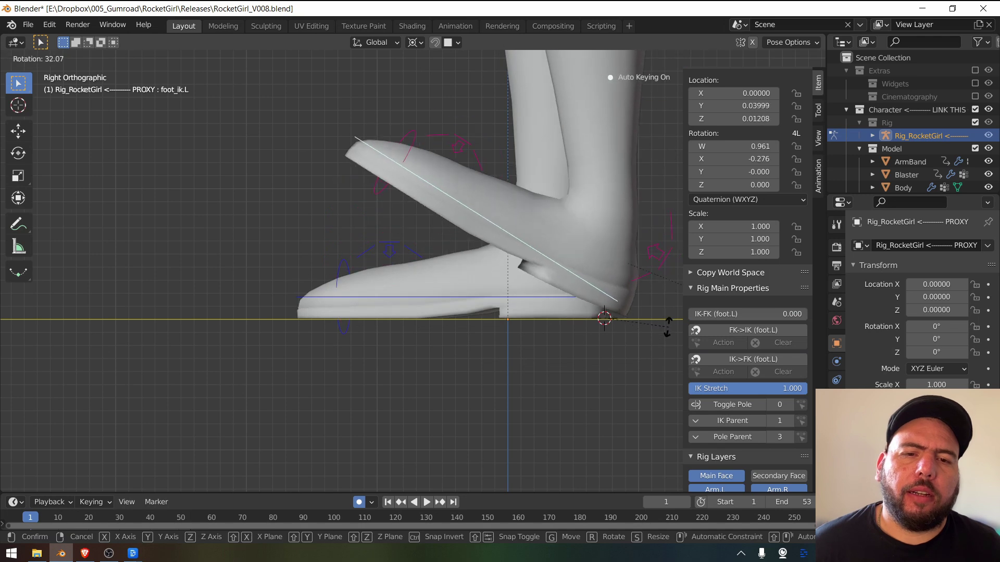
right_click(661, 286)
Select the root control and bring the character's upper body into view from the front
middle_click_drag(654, 274, 534, 305, "shift")
left_click(482, 351)
middle_click_drag(482, 347, 430, 419, "shift")
middle_click_drag(431, 420, 467, 328, "ctrl")
scroll(466, 333, "down", 4)
middle_click_drag(380, 327, 515, 311)
middle_click_drag(515, 311, 421, 214, "ctrl")
key("KP_1")
middle_click_drag(417, 124, 430, 236, "shift")
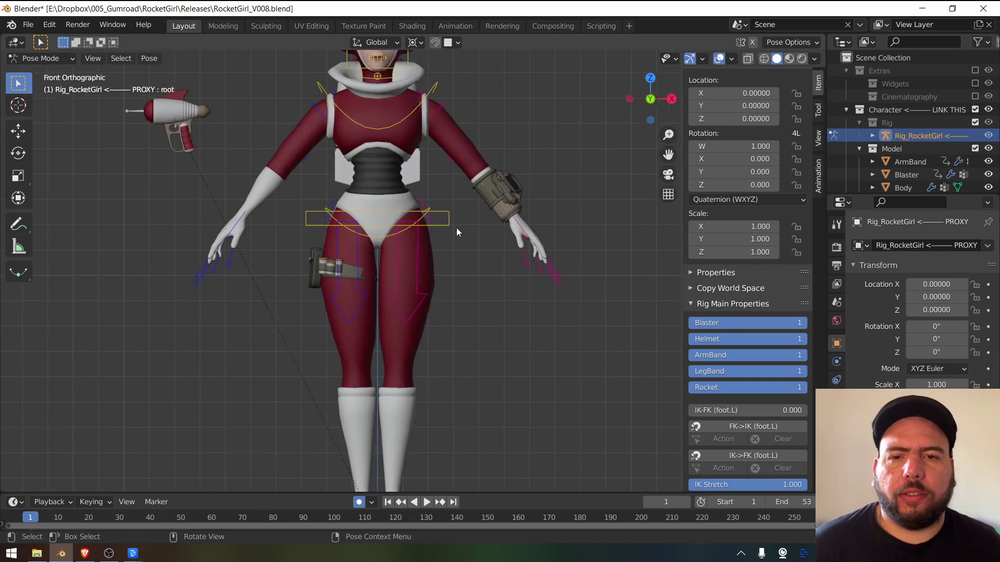
middle_click_drag(482, 254, 419, 310, "shift")
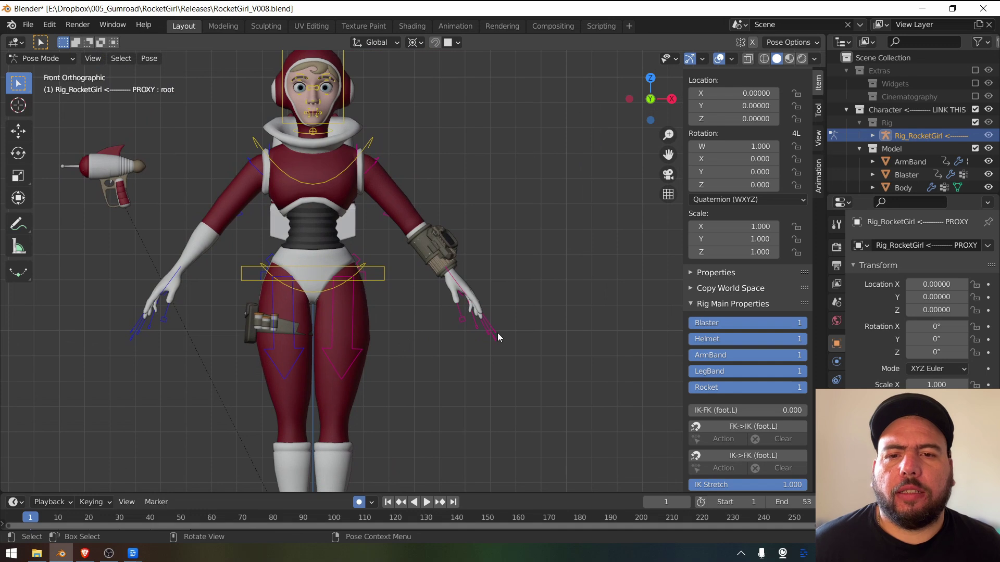
Select the left hand IK control and place the 3D cursor at the character's left shoulder joint
left_click(462, 288)
middle_click_drag(523, 343, 496, 341, "shift")
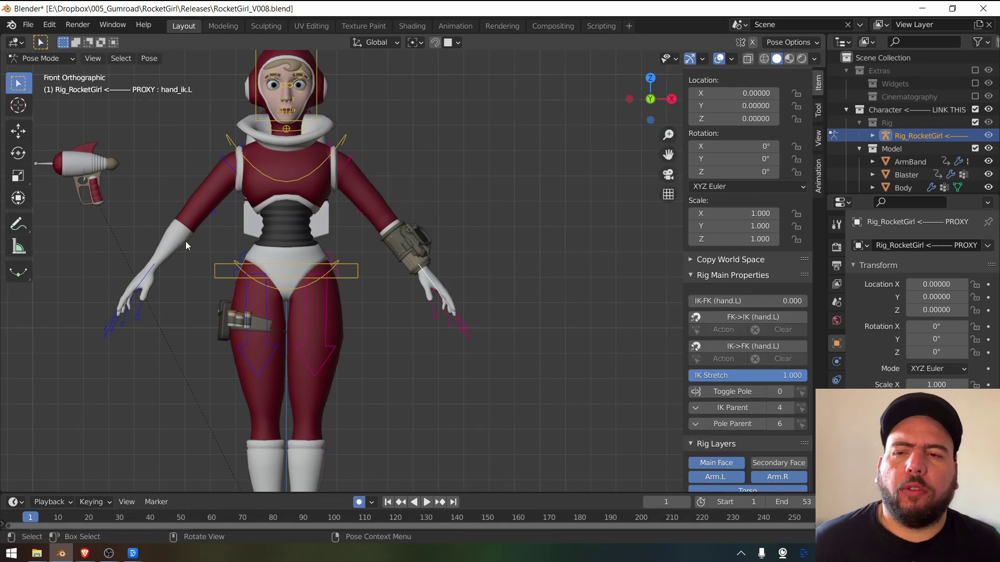
right_click(339, 172, "shift")
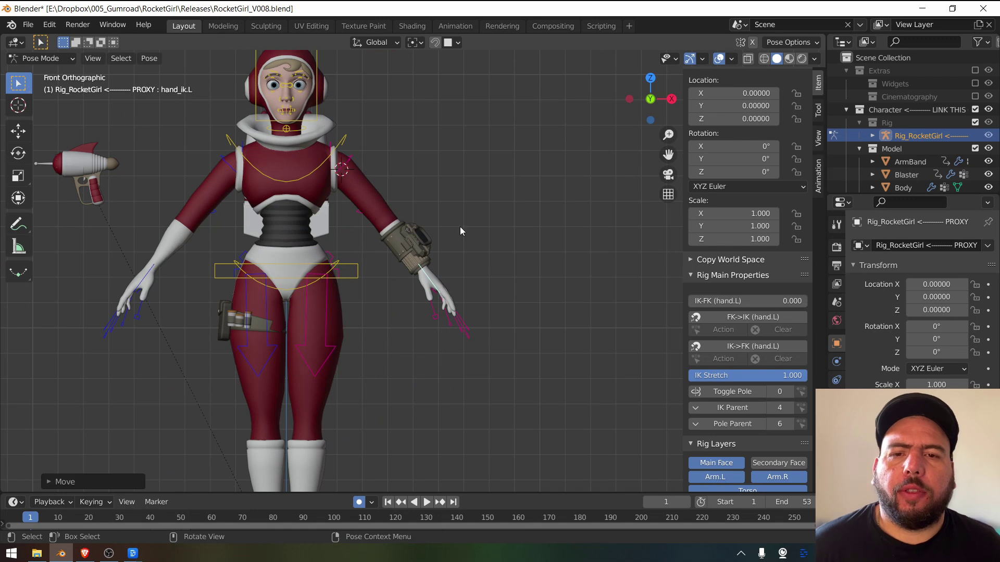
Set the transform pivot point to 3D Cursor and rotate the left hand control about the shoulder, lowering the arm beside the hip
left_click(417, 44)
left_click(469, 72)
key("r")
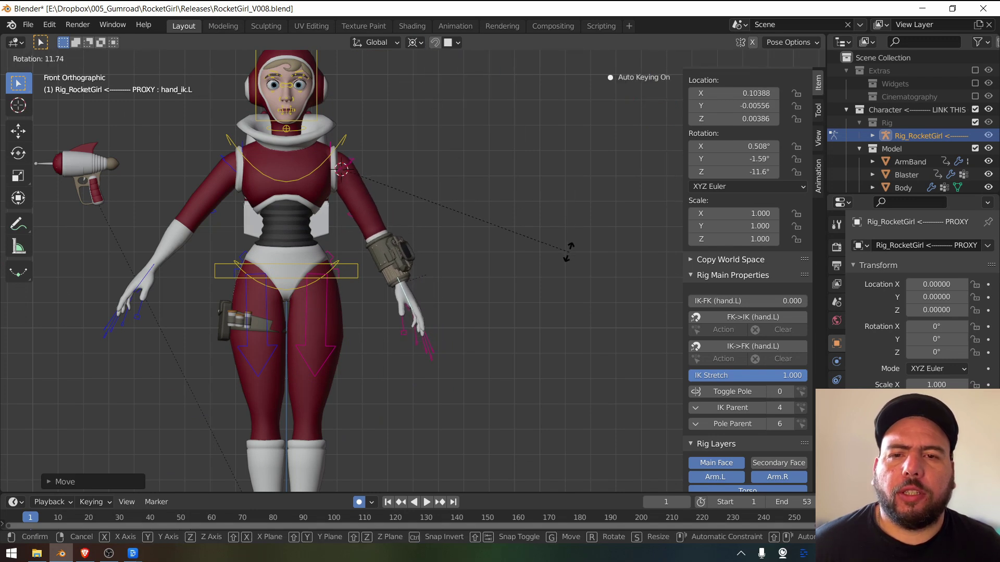
left_click(511, 322)
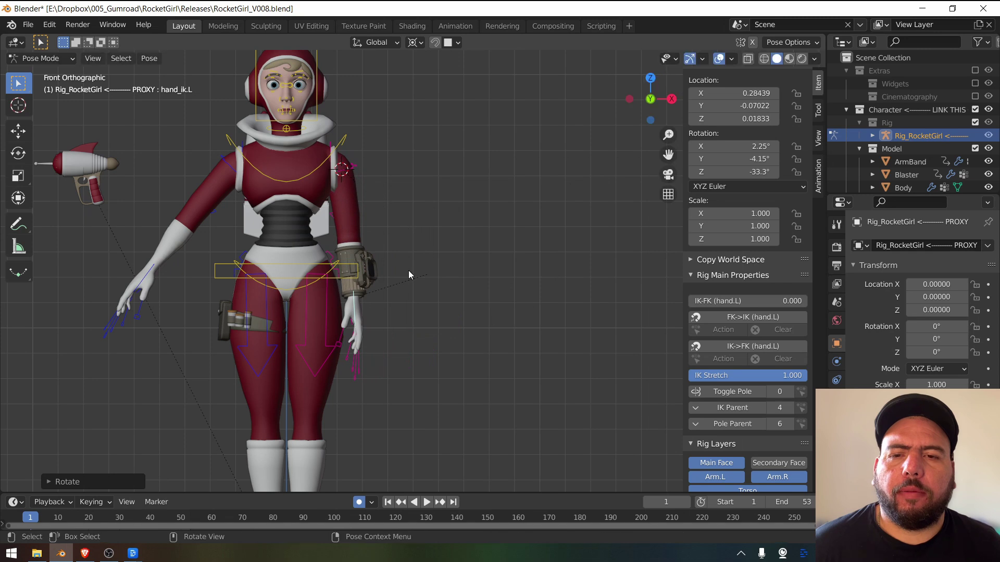
Rotate the left hand control about the shoulder cursor to raise the arm out to the side
key("KP_3")
key("grave")
key("grave")
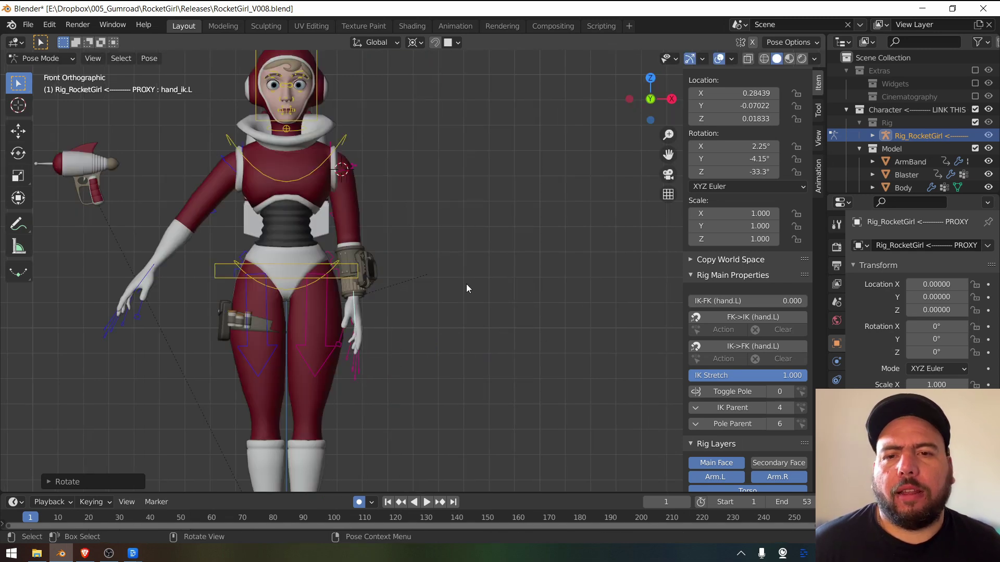
key("r")
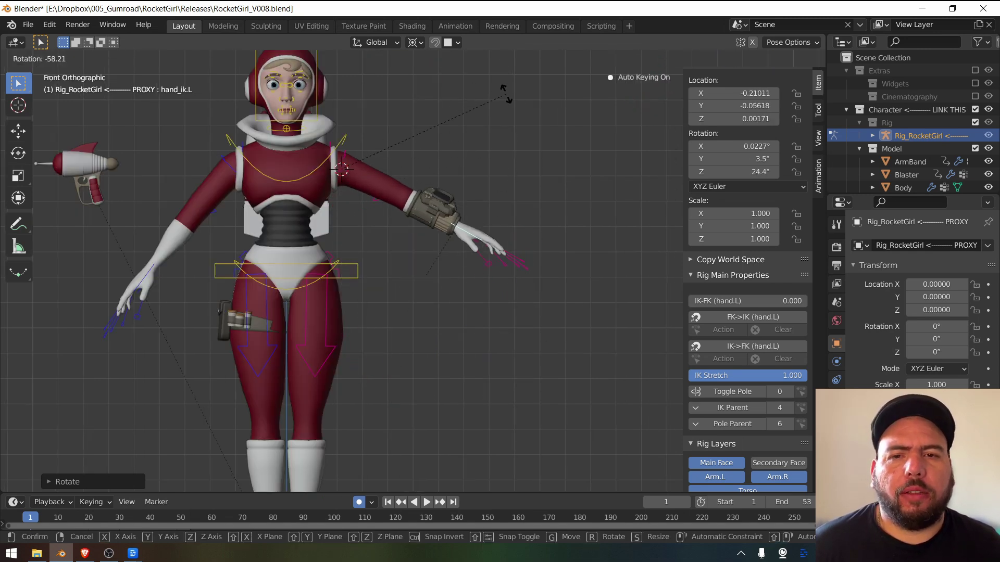
left_click(502, 86)
key("r")
left_click(529, 235)
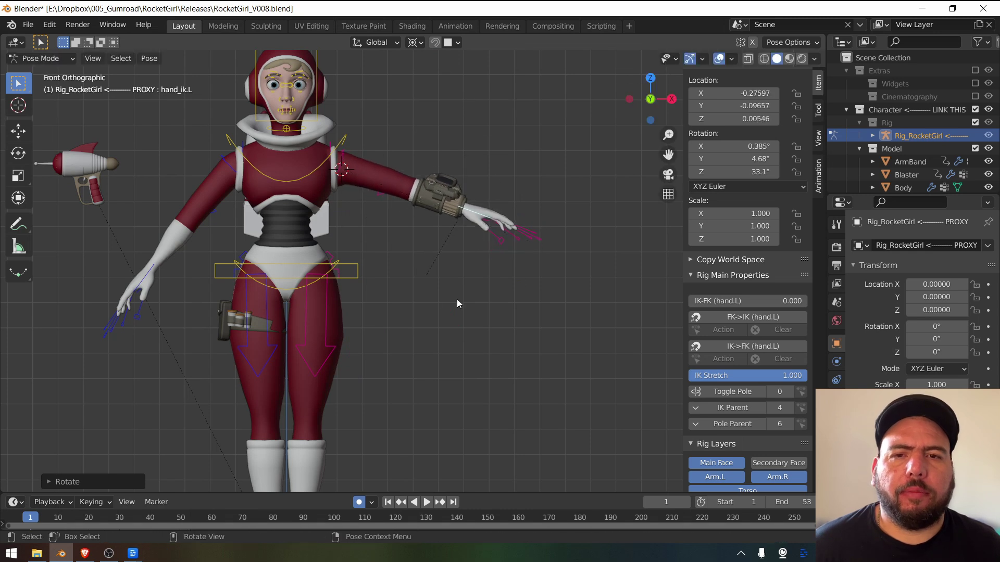
Select the head control and place the 3D cursor on top of the helmet in the right side view
middle_click_drag(379, 234, 412, 114, "shift")
middle_click_drag(405, 205, 391, 239, "ctrl")
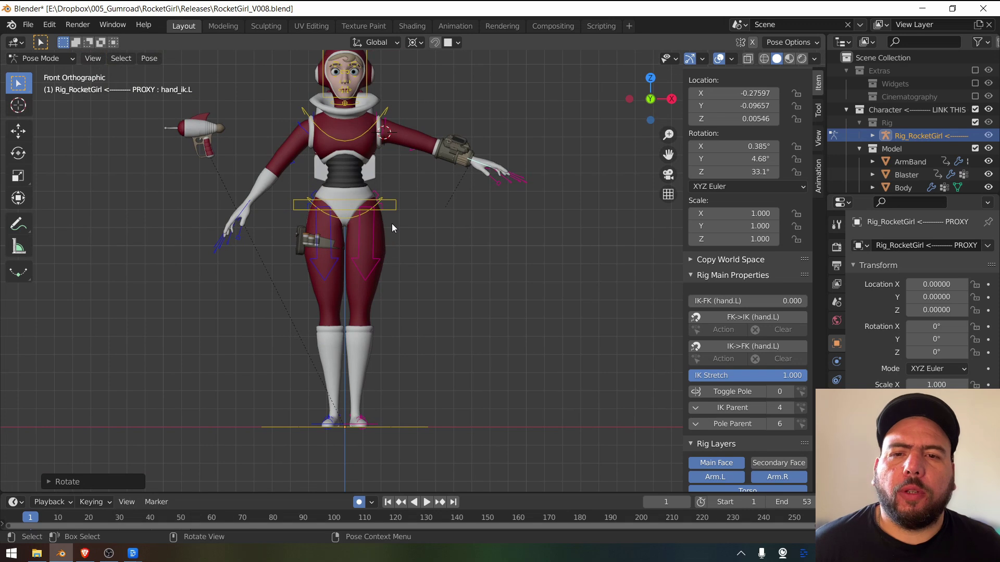
key("KP_3")
scroll(503, 249, "up", 5)
scroll(426, 241, "up", 1)
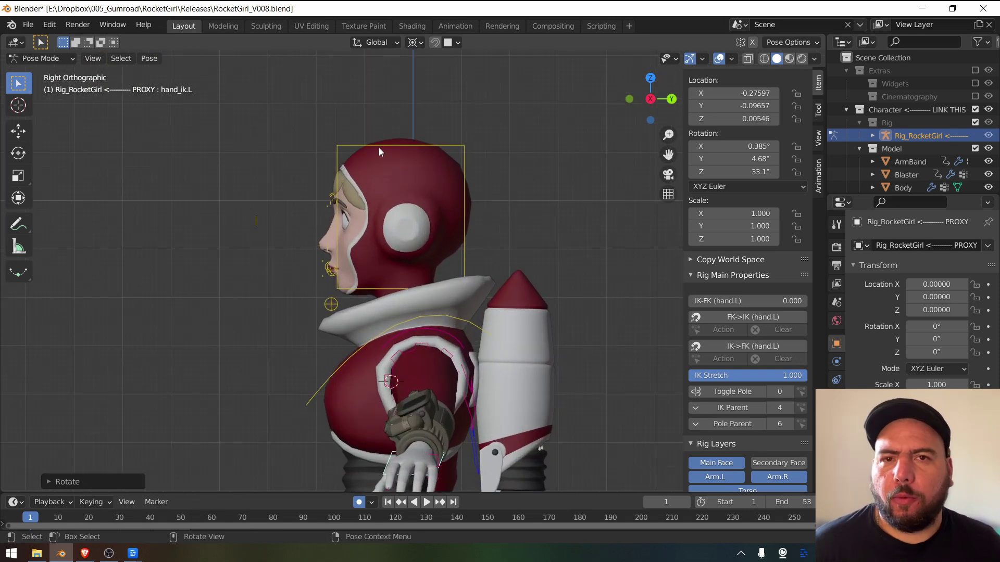
left_click(402, 145)
scroll(427, 245, "down", 4)
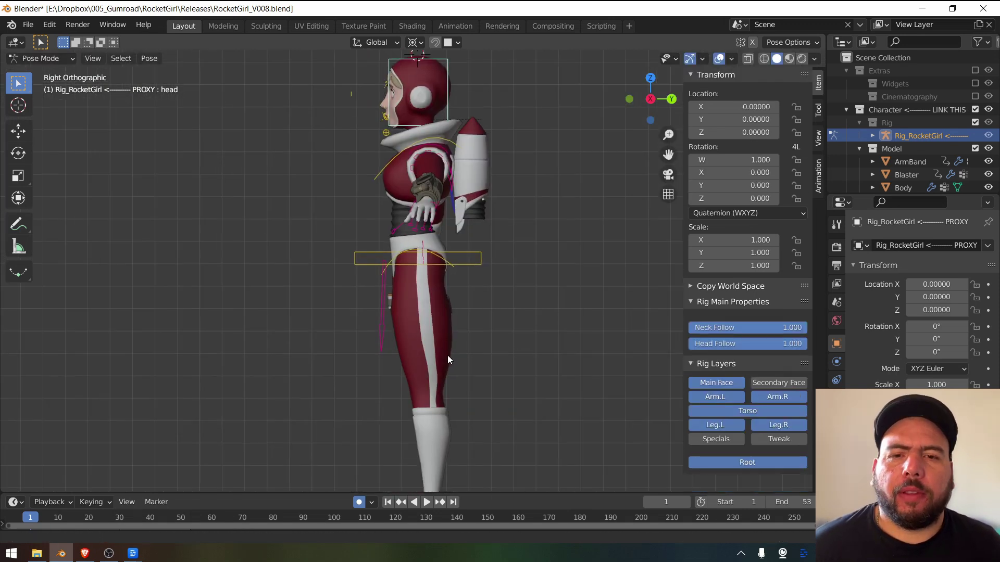
Select the torso control and both foot IK controls, and try swinging the body about the 3D cursor at the head's top
left_click(470, 260)
middle_click_drag(450, 332, 407, 418)
left_click(414, 439, "shift")
left_click(444, 454, "shift")
key("grave")
left_click(521, 431)
middle_click_drag(503, 221, 499, 351, "shift")
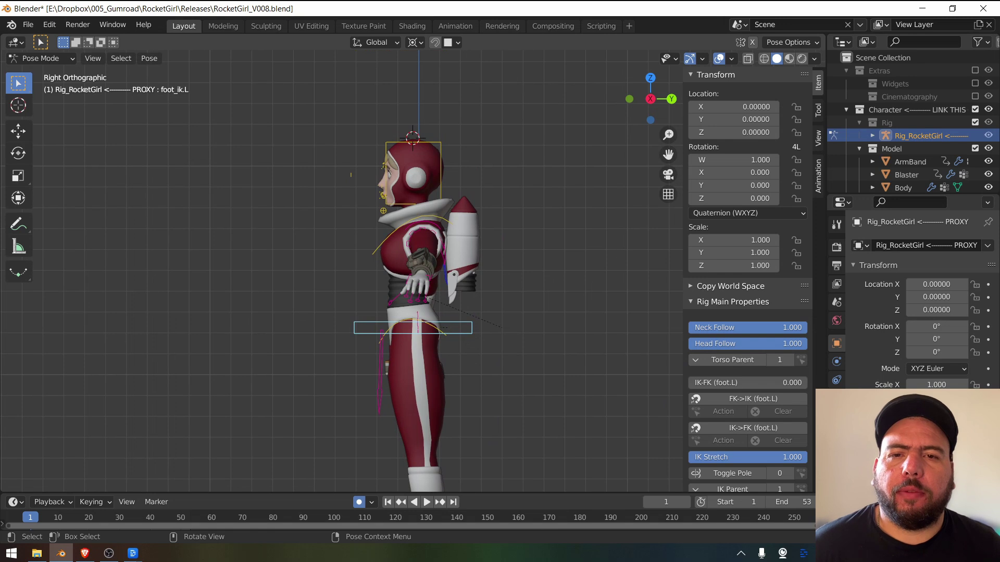
key("r")
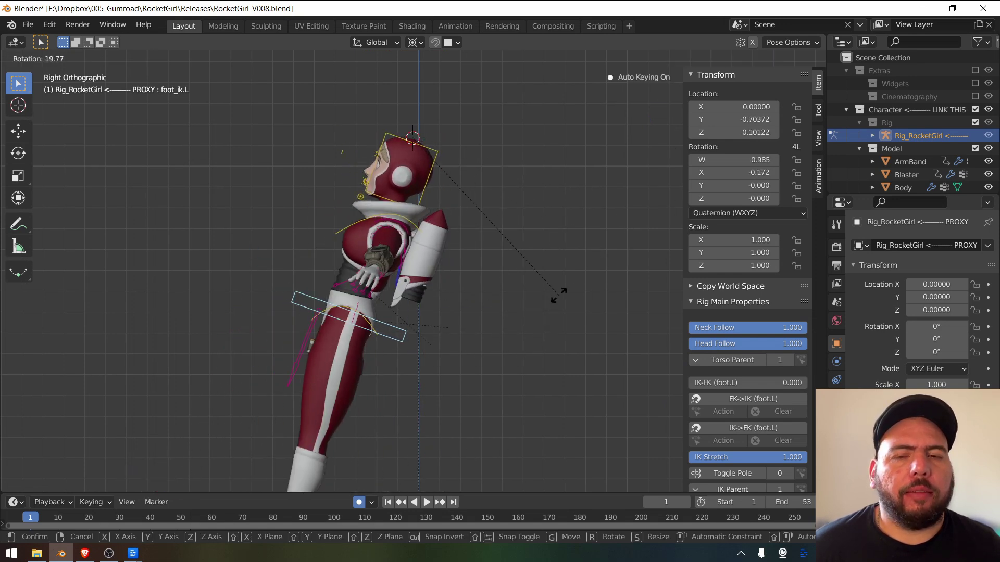
key("Escape")
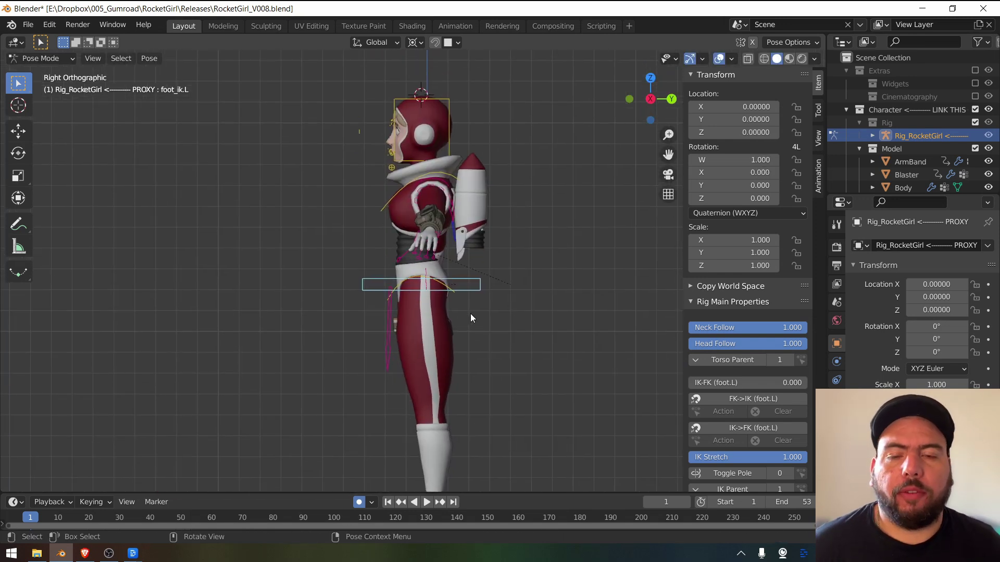
Place the 3D cursor in front of the chest and try rotating the torso and foot controls about it
middle_click_drag(439, 298, 459, 338, "shift")
left_click(406, 374)
left_click_drag(384, 303, 390, 340)
right_click_drag(380, 248, 384, 240, "shift")
key("r")
right_click(582, 313)
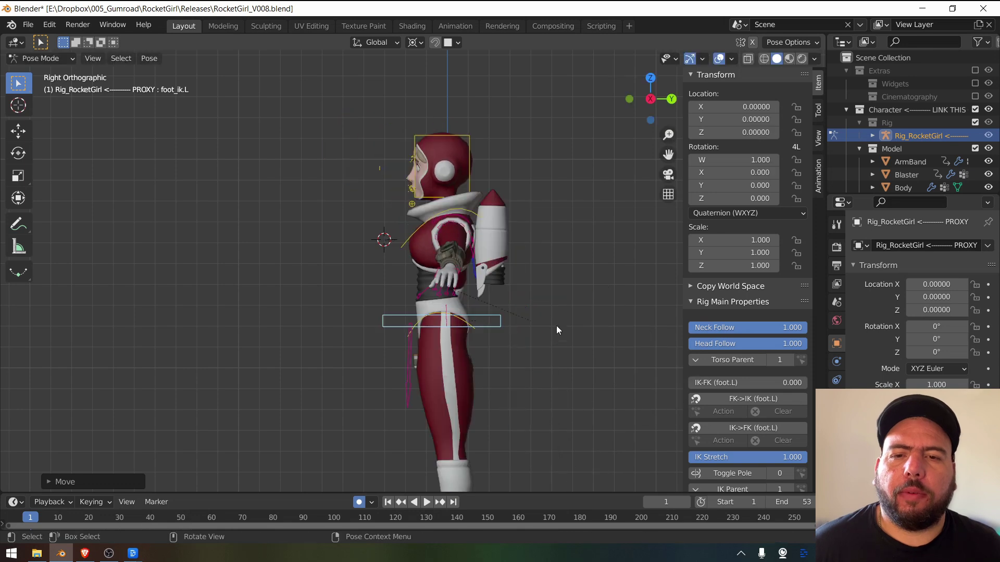
Place the 3D cursor in front of the thighs and try rotating the torso and foot controls about it
right_click(358, 366, "shift")
middle_click_drag(403, 426, 386, 327, "shift")
key("r")
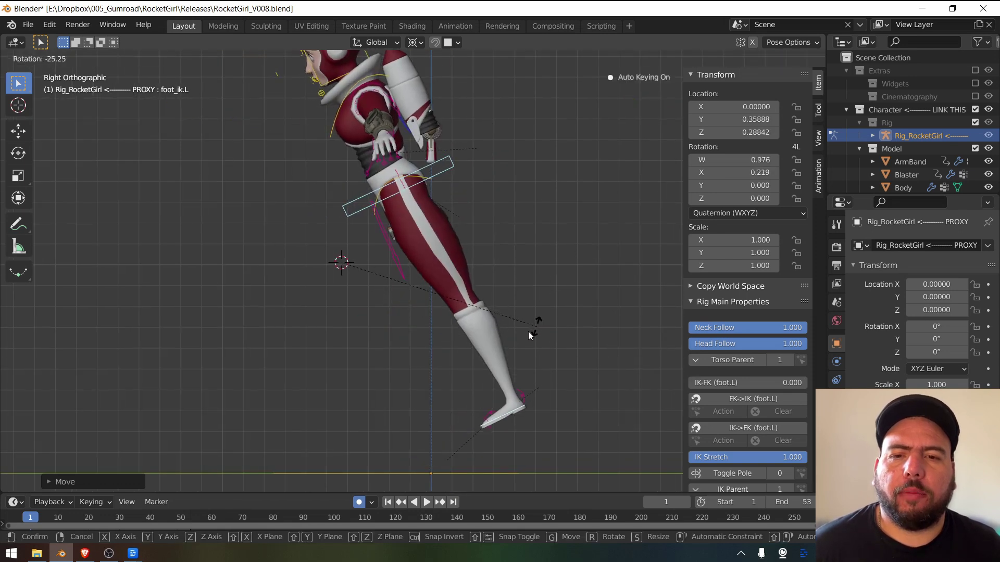
key("Escape")
Place the 3D cursor behind the knees, try rotating the body controls about it, and return to the front view
right_click(509, 320, "shift")
key("r")
key("Escape")
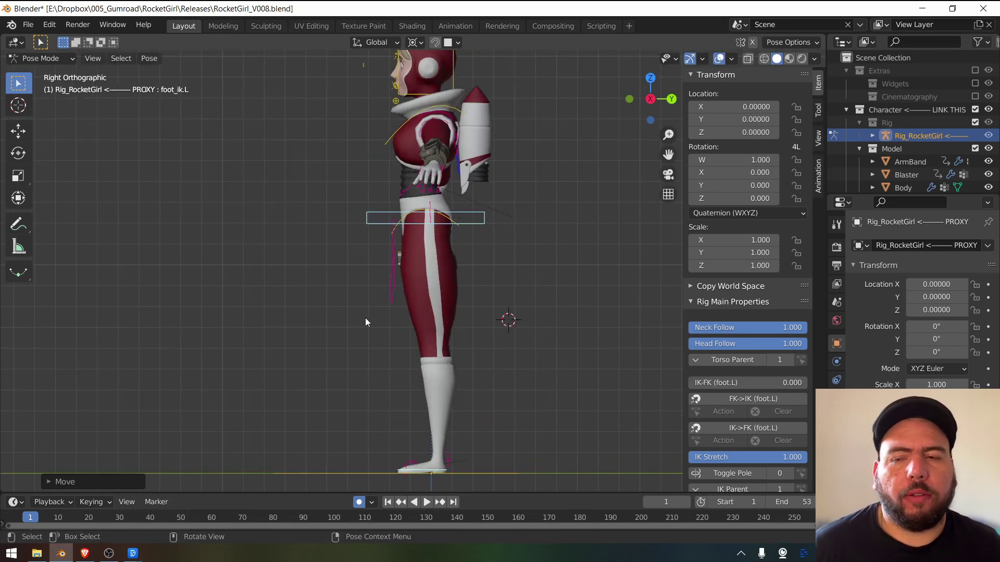
middle_click_drag(157, 270, 370, 188)
key("KP_1")
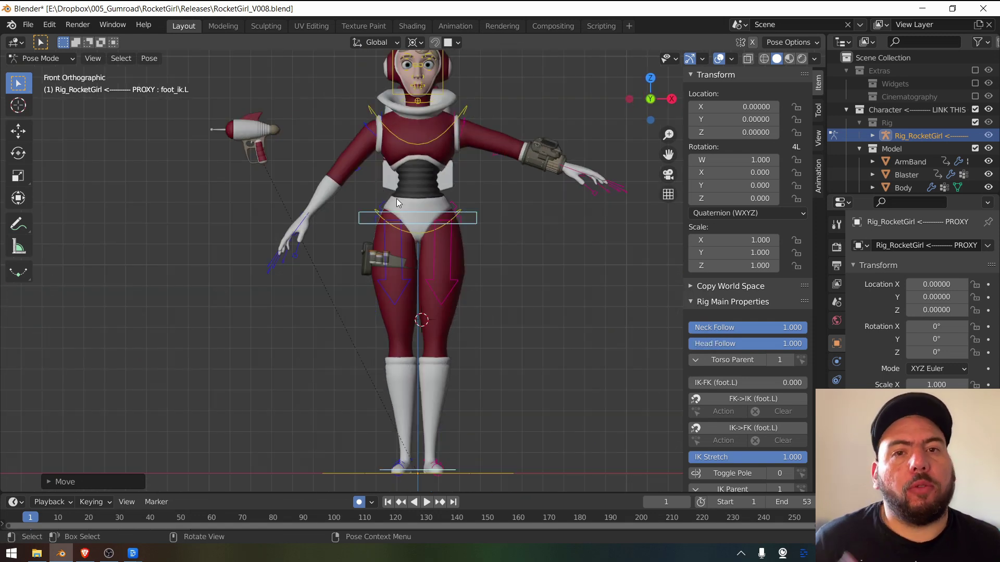
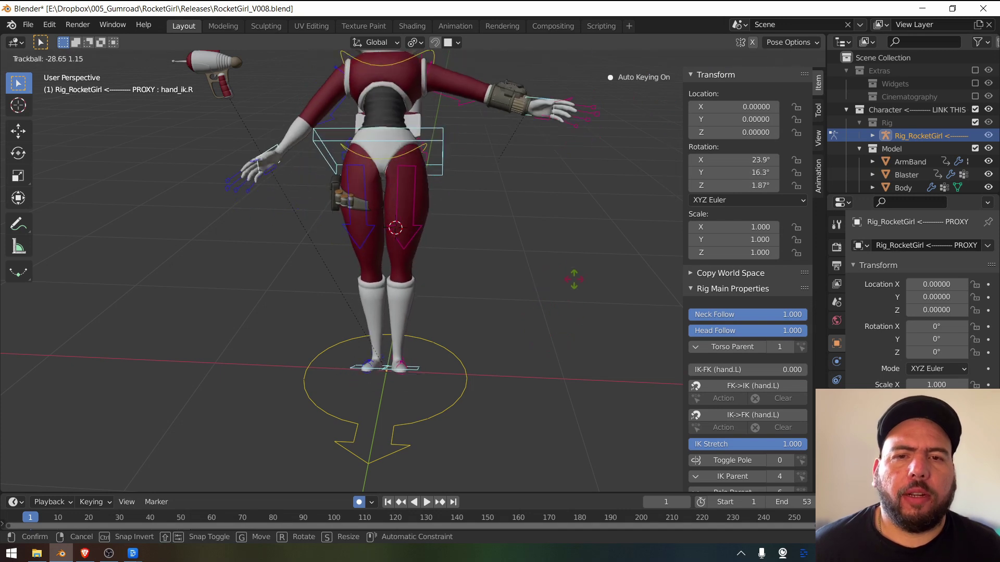
Cancel the trackball rotation of the selected controls and show the left hand up close with X-ray on
key("Escape")
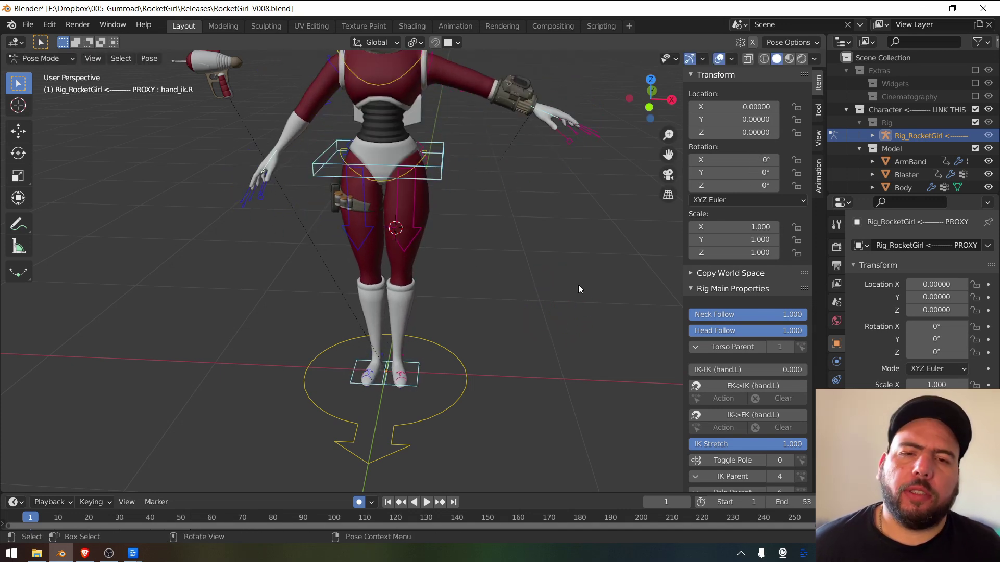
middle_click_drag(599, 239, 488, 325)
left_click(487, 325)
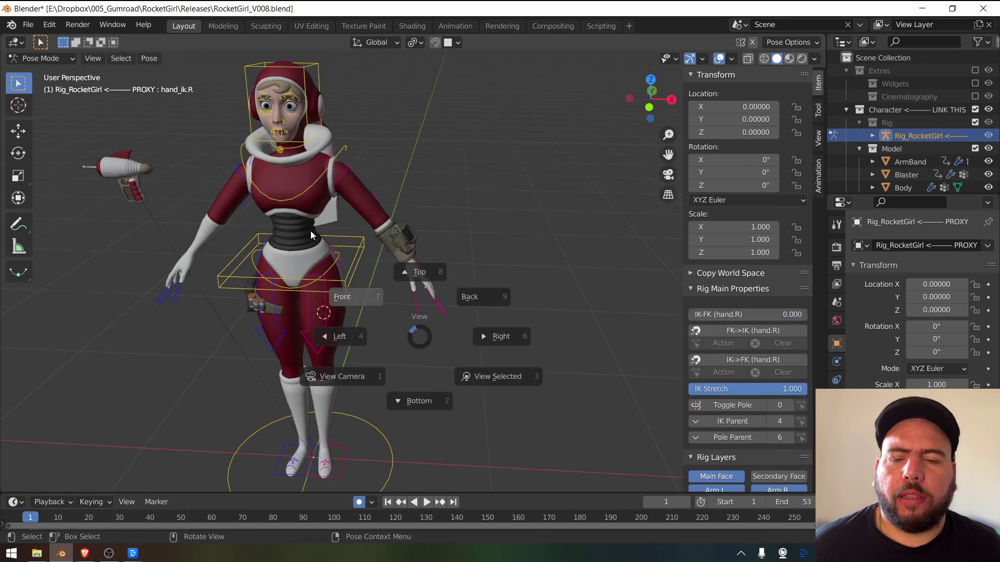
key("KP_1")
scroll(411, 269, "up", 7)
mouse_move(465, 274)
middle_mouse_down("shift")
mouse_move(423, 301)
mouse_move(477, 239)
mouse_move(500, 267)
mouse_move(468, 265)
middle_mouse_up("shift")
key("alt+z")
scroll(774, 122, "down", 3)
Show the Tweak rig layer and hide the Main Face, arm, Torso and leg layers
left_click(781, 457)
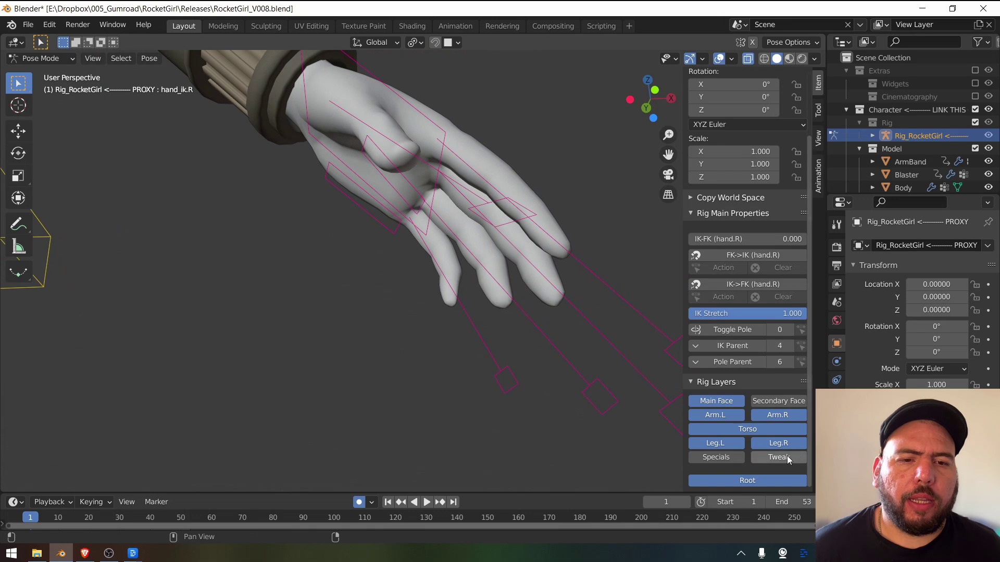
left_click(773, 431)
left_click(716, 403)
left_click(718, 414)
left_click(774, 414)
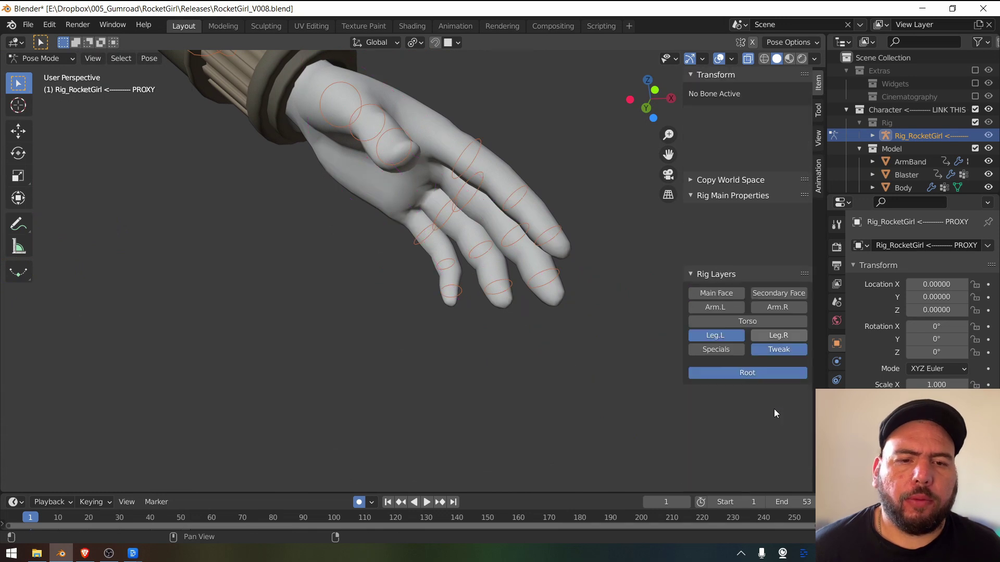
left_click(715, 208)
Select the base control of the left index finger and try rotating it in the front view
middle_click_drag(518, 257, 503, 237)
left_click(489, 176)
middle_click_drag(489, 177, 458, 229)
key("grave")
left_click(282, 108)
key("r")
right_click(461, 352)
Set the pivot point to Bounding Box Center, add the index finger's middle control to the selection, and try rotating both
left_click(418, 43)
left_click(420, 58)
middle_click_drag(433, 261, 324, 365)
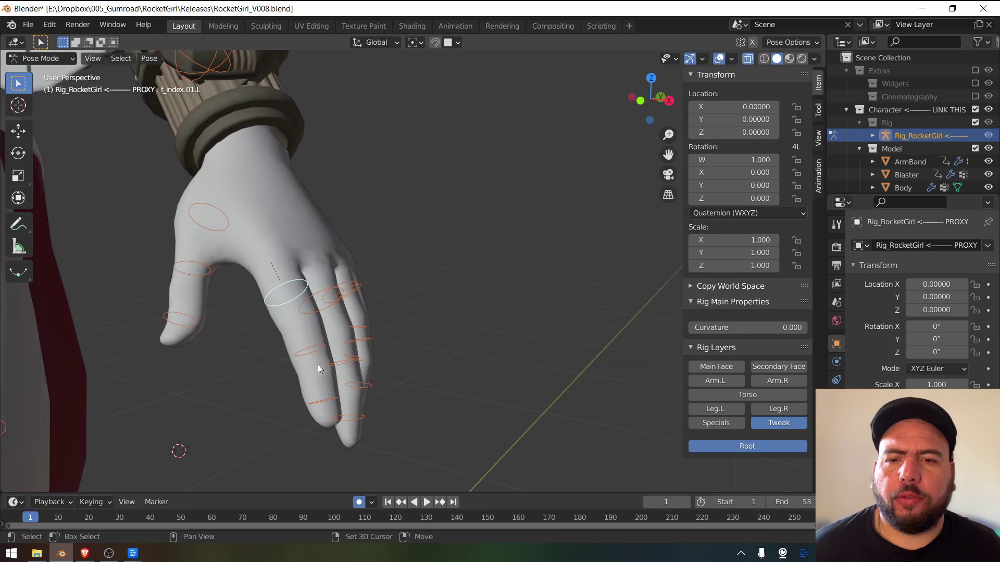
key("grave")
left_click(161, 240)
left_click(388, 324, "shift")
key("r")
right_click(469, 356)
Add the index fingertip control to the selection in the front view and try rotating all three controls together
middle_click_drag(461, 339, 305, 404)
key("grave")
left_click(177, 303)
left_click(451, 348, "shift")
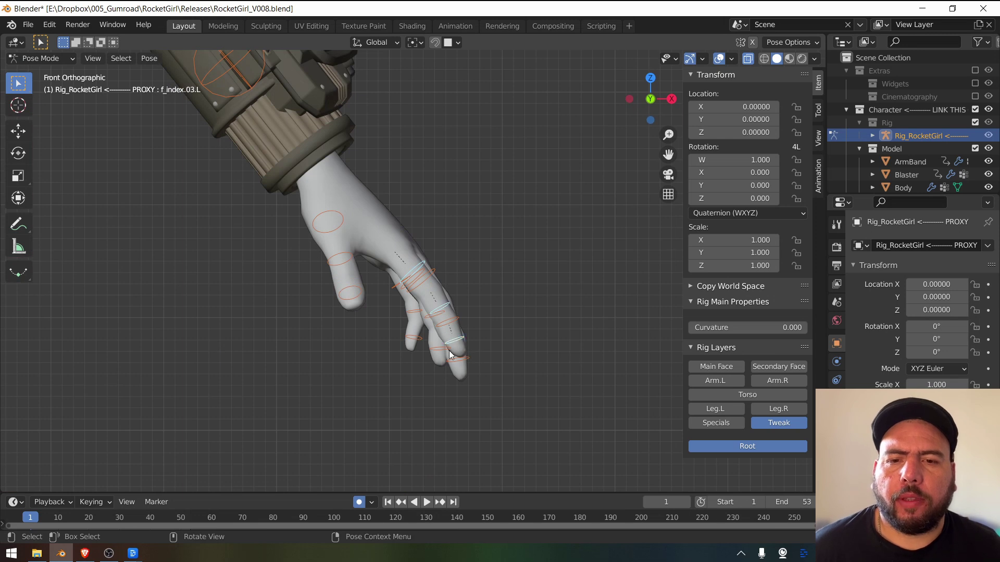
key("r")
right_click(508, 341)
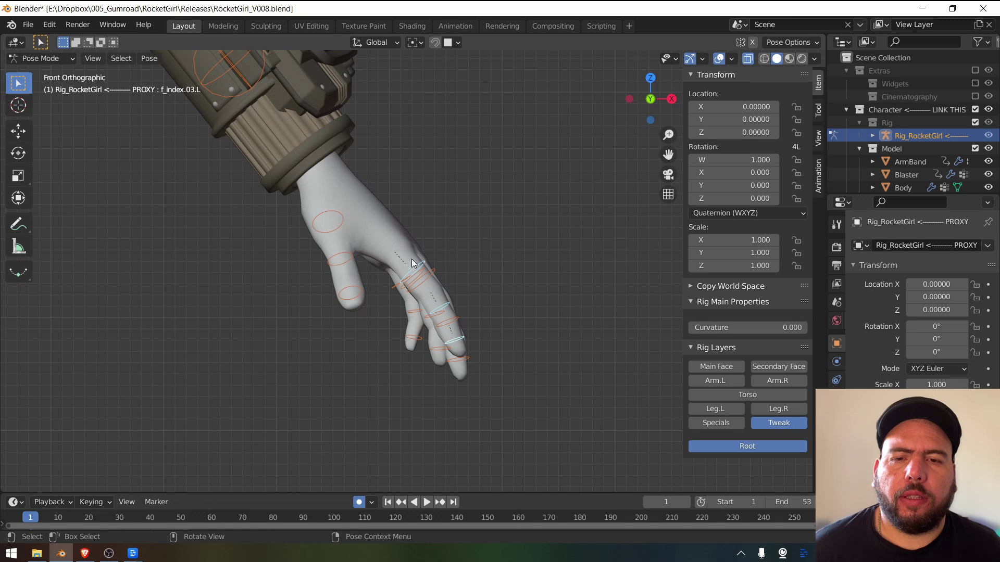
Rotate the three index finger controls toward the thumb, then reselect them and clear their rotation
key("r")
left_click(393, 252)
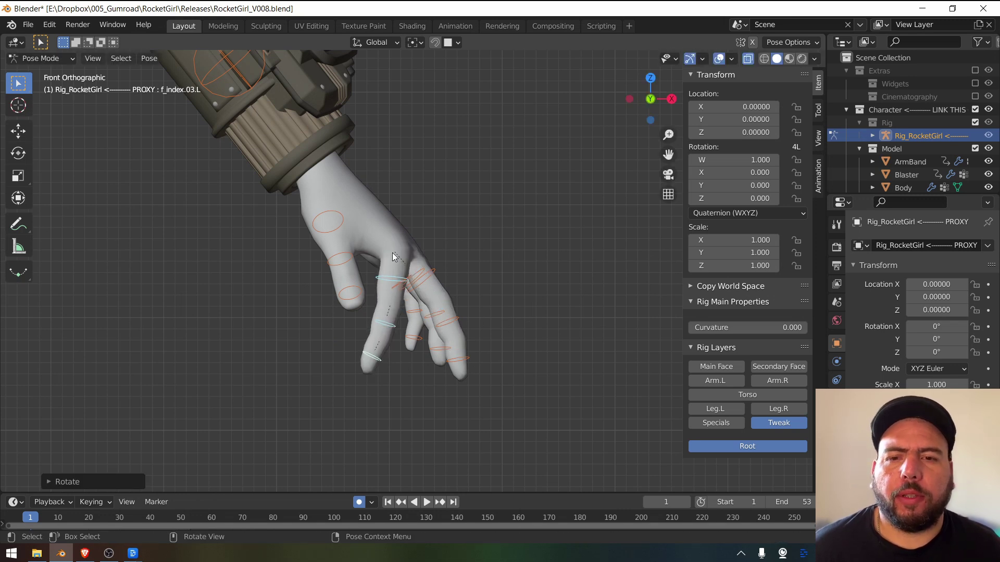
left_click(388, 323)
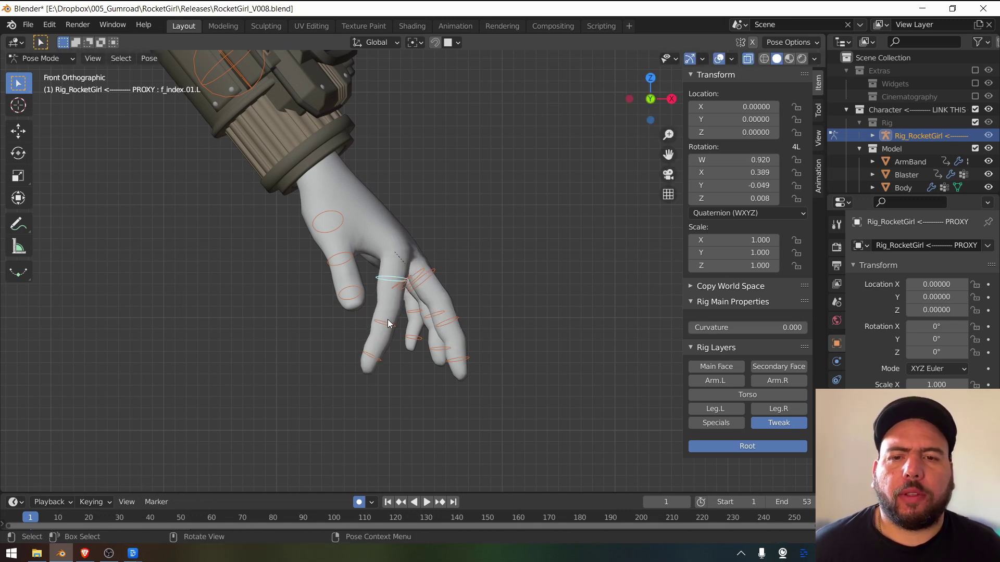
left_click(381, 321, "shift")
left_click(371, 356)
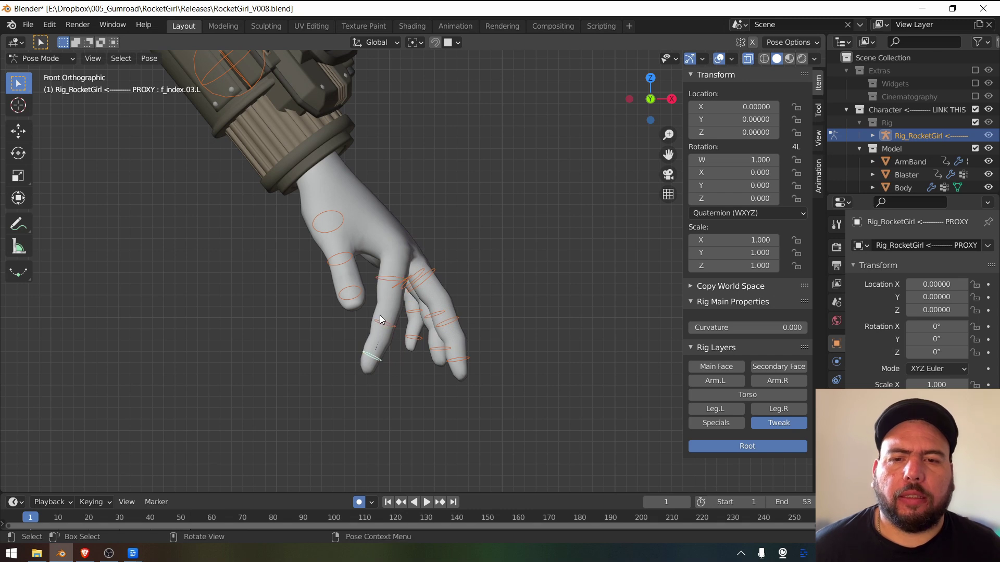
left_click_drag(379, 268, 390, 327, "shift")
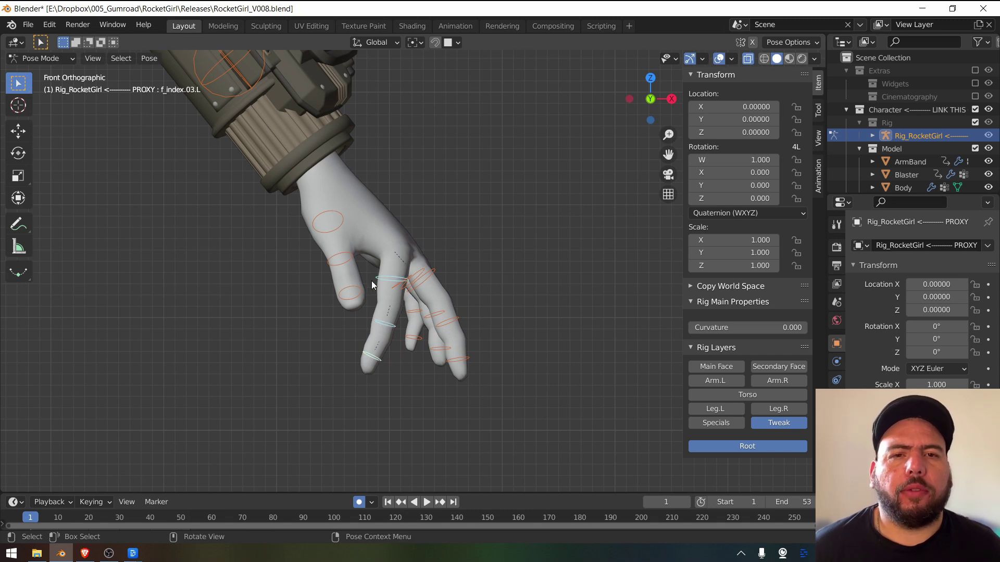
key("alt+r")
Set the transform pivot point to Individual Origins and try rotating the three index finger controls
left_click(413, 42)
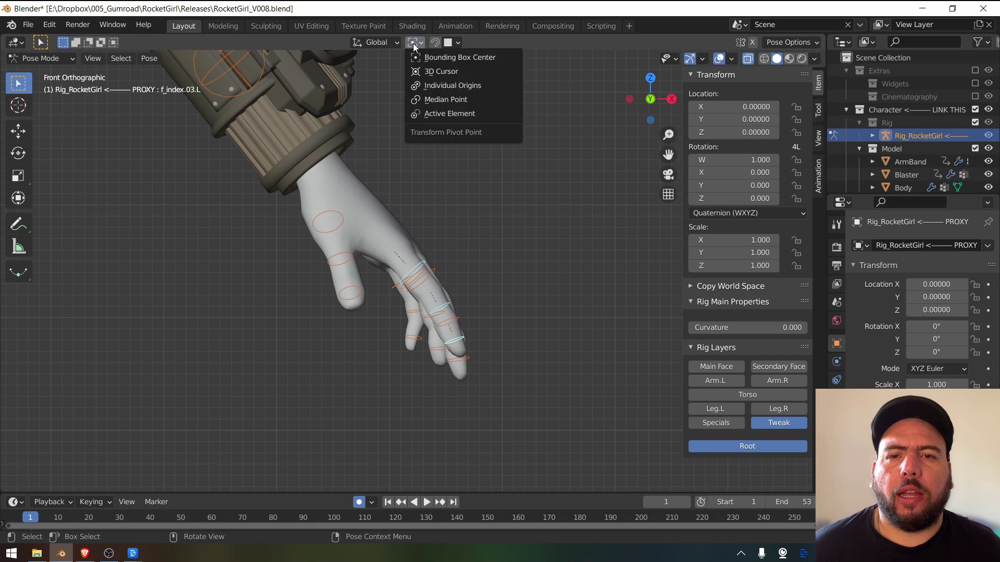
left_click(430, 86)
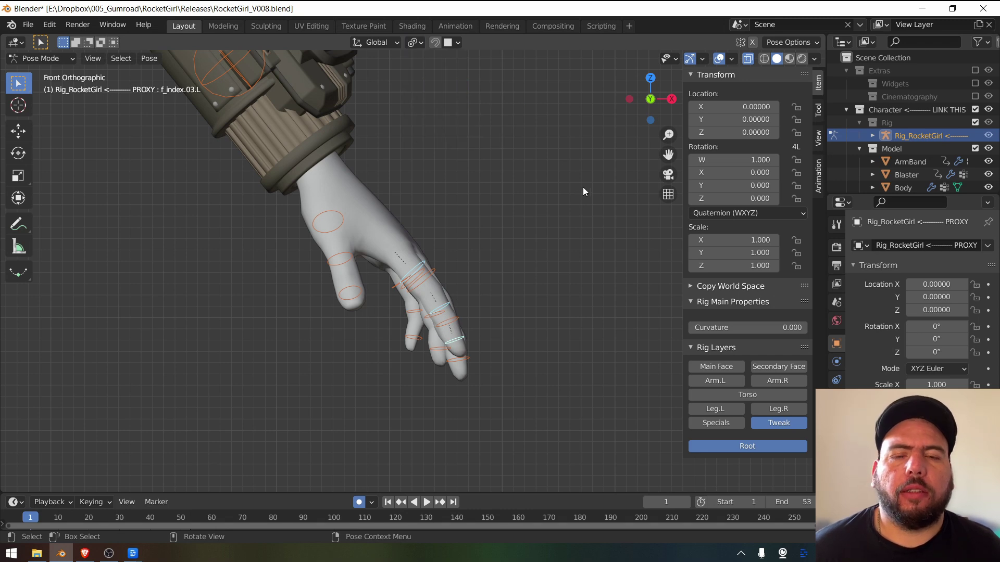
key("r")
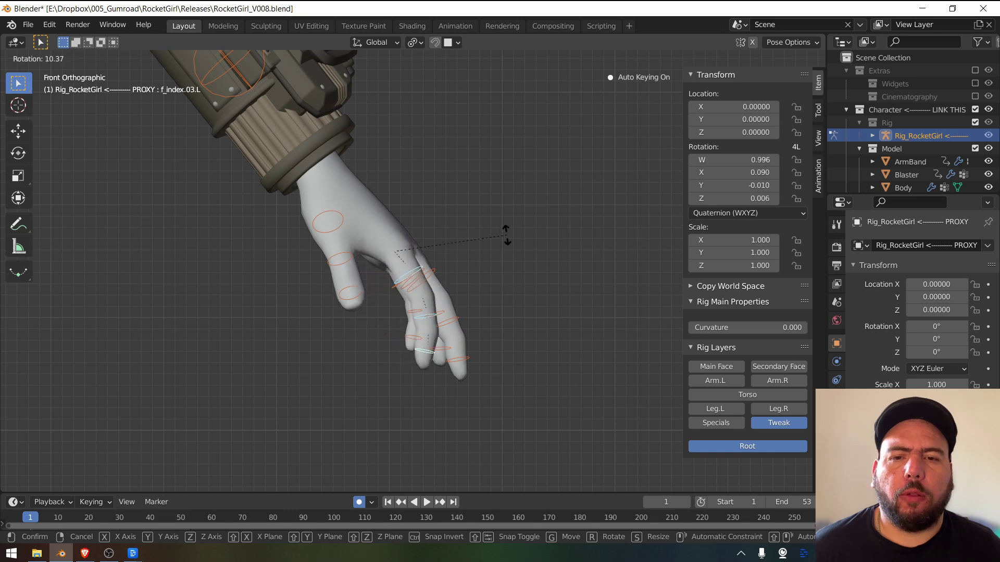
key("Escape")
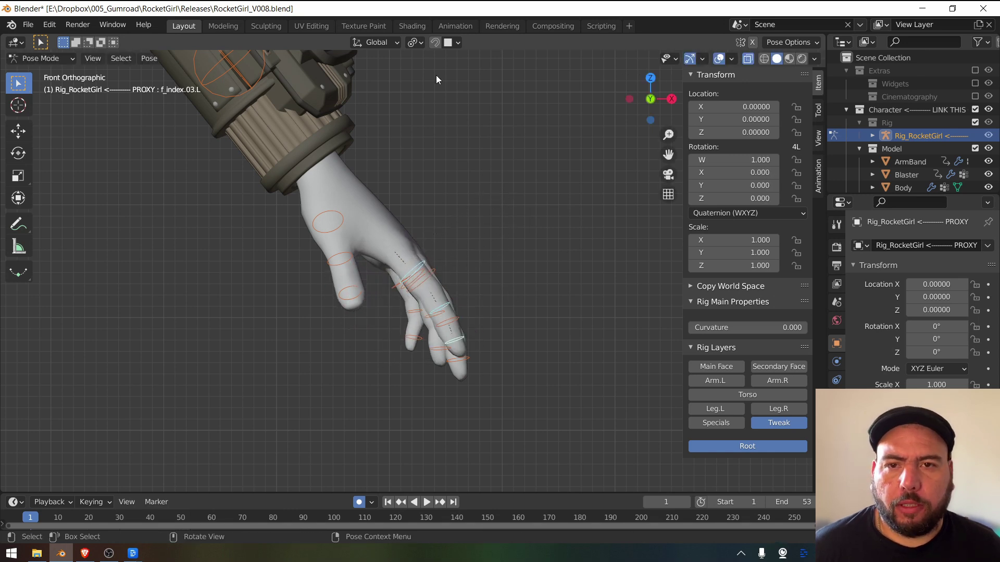
Set the transform pivot point to Active Element
left_click(413, 42)
left_click(414, 42)
left_click(429, 114)
Bring the character's torso, legs and left arm into view from the front
middle_click_drag(360, 232, 214, 389, "ctrl")
middle_click_drag(225, 182, 344, 288, "shift")
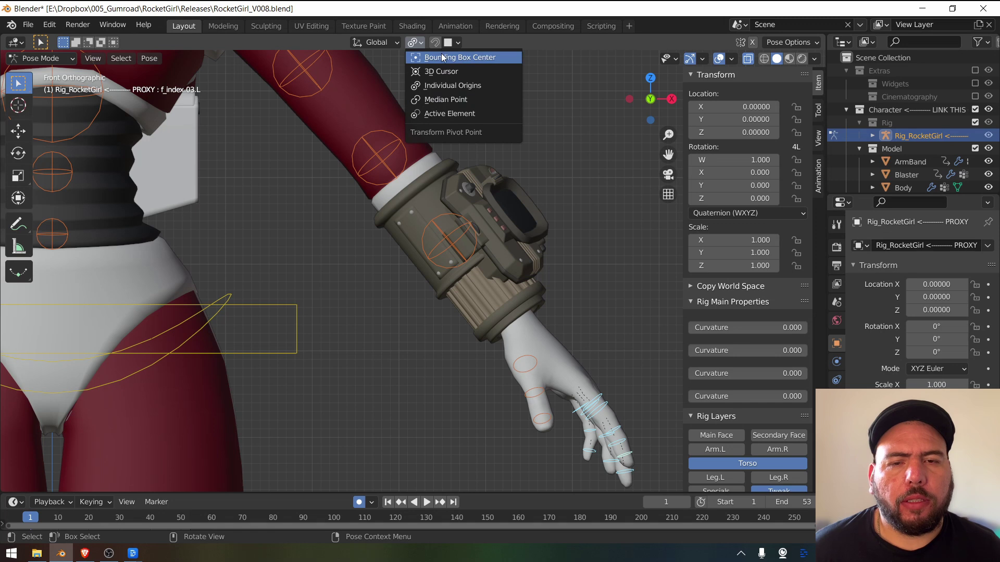
middle_click_drag(505, 194, 346, 398, "ctrl")
middle_click_drag(662, 256, 414, 240, "shift")
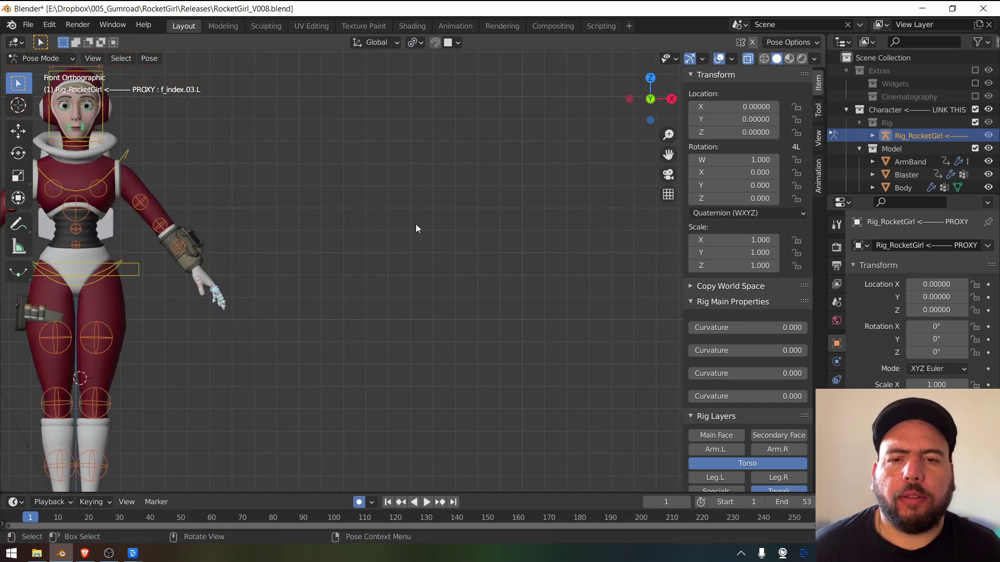
Annotate the empty viewport area with three circles enclosed by a rectangle, marking the rectangle's center and a dot inside each circle
left_click_drag(379, 211, 371, 190)
mouse_move(516, 196)
left_mouse_down()
mouse_move(536, 214)
mouse_move(517, 196)
left_mouse_up()
left_click_drag(439, 298, 436, 299)
mouse_move(361, 170)
left_mouse_down()
mouse_move(368, 330)
mouse_move(453, 184)
mouse_move(558, 184)
mouse_move(547, 321)
left_mouse_up()
mouse_move(375, 331)
left_mouse_down()
mouse_move(553, 326)
mouse_move(558, 313)
left_mouse_up()
mouse_move(557, 258)
middle_mouse_down("shift")
mouse_move(511, 186)
mouse_move(371, 227)
middle_mouse_up("shift")
mouse_move(234, 252)
middle_mouse_down("shift")
mouse_move(236, 241)
mouse_move(407, 241)
middle_mouse_up("shift")
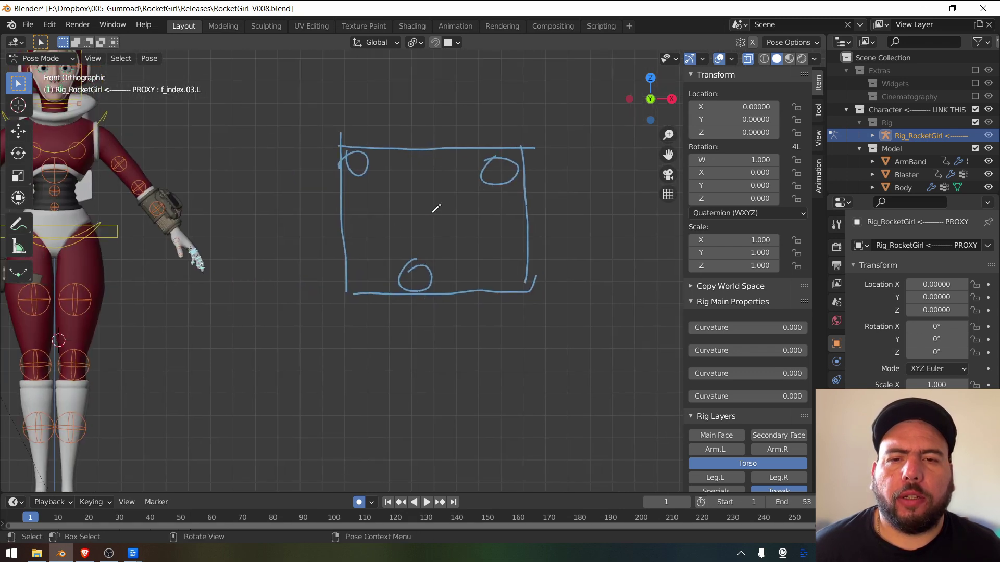
left_click_drag(433, 212, 431, 218)
middle_click_drag(542, 211, 500, 212, "shift")
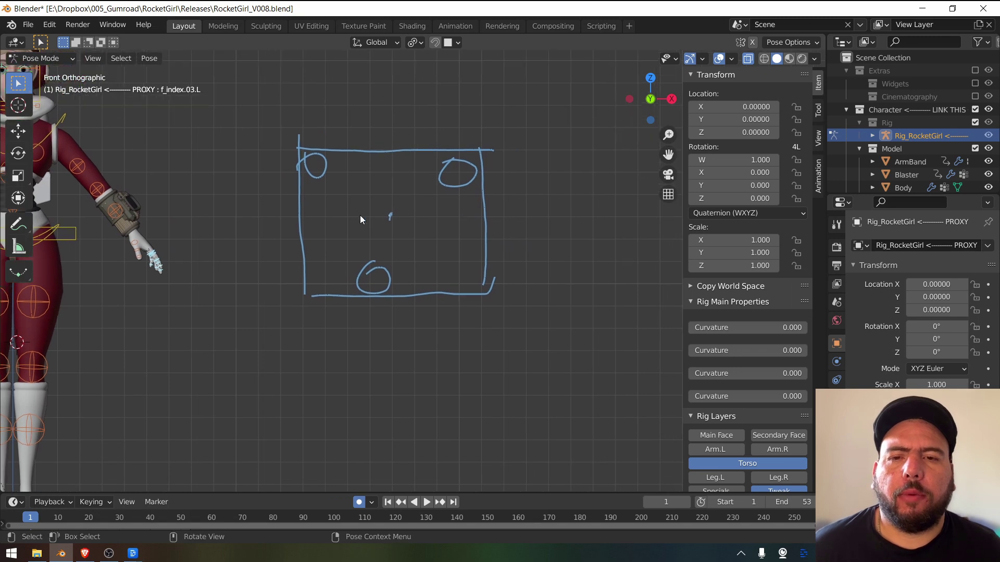
left_click(318, 163)
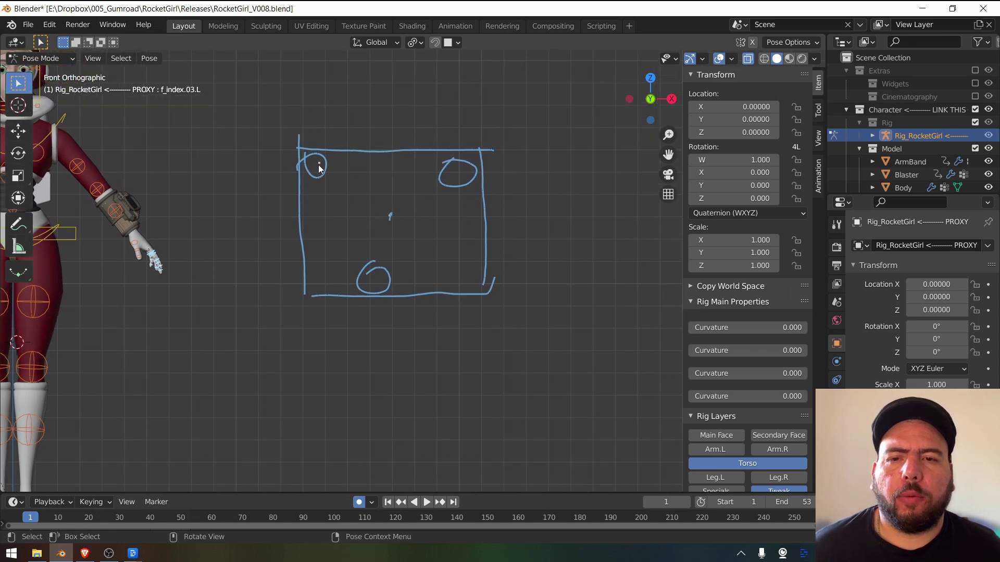
left_click(373, 282)
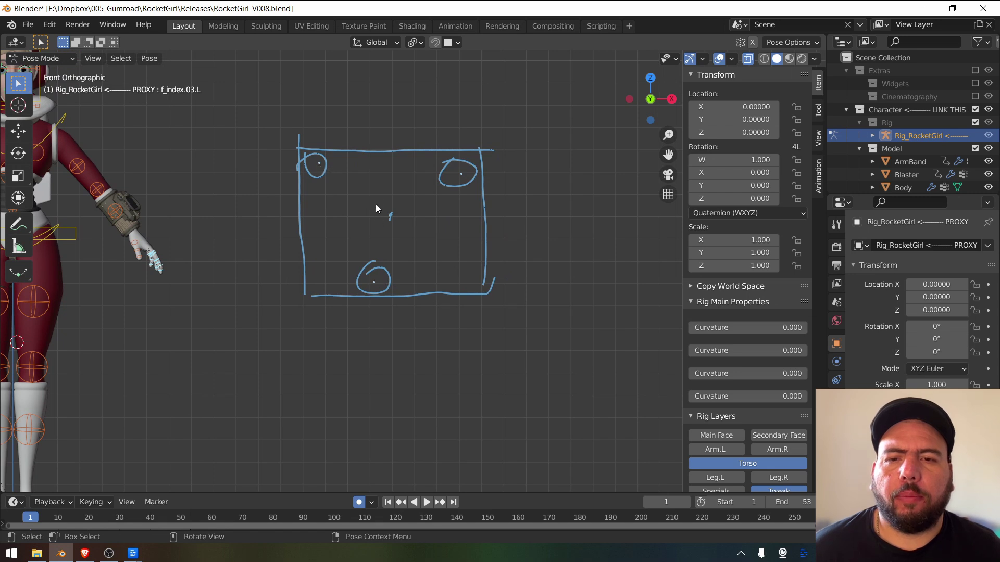
Erase the annotated circles, the rectangle and their center marks
mouse_move(395, 215)
right_mouse_down()
mouse_move(359, 190)
mouse_move(295, 237)
mouse_move(335, 312)
mouse_move(298, 324)
right_mouse_up()
mouse_move(303, 320)
left_mouse_down("ctrl")
mouse_move(395, 226)
mouse_move(447, 107)
mouse_move(478, 191)
mouse_move(468, 273)
left_mouse_up("ctrl")
right_click_drag(468, 273, 324, 182)
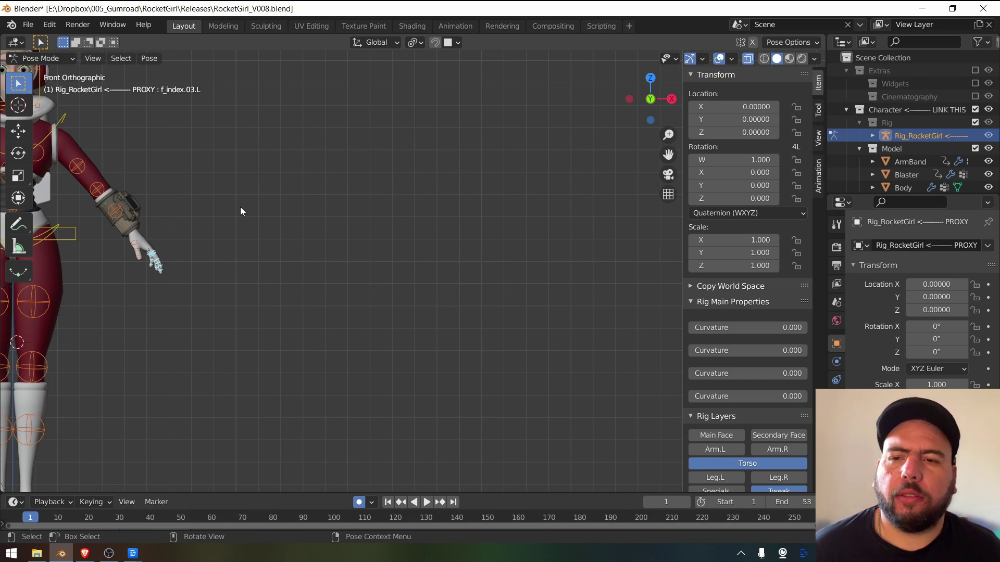
Select the tweak controls on both thighs and the left shin, and activate the Move tool
middle_click_drag(197, 245, 457, 225, "shift")
middle_click_drag(362, 310, 373, 252, "shift")
left_click(338, 160)
middle_click_drag(345, 155, 356, 127, "shift")
middle_click_drag(335, 205, 330, 205)
left_click_drag(357, 185, 303, 316)
middle_click_drag(328, 289, 364, 299)
left_click(363, 244)
left_click(274, 221)
left_click_drag(336, 344, 326, 361)
left_click(326, 362)
middle_click_drag(344, 189, 346, 239)
left_click(17, 134)
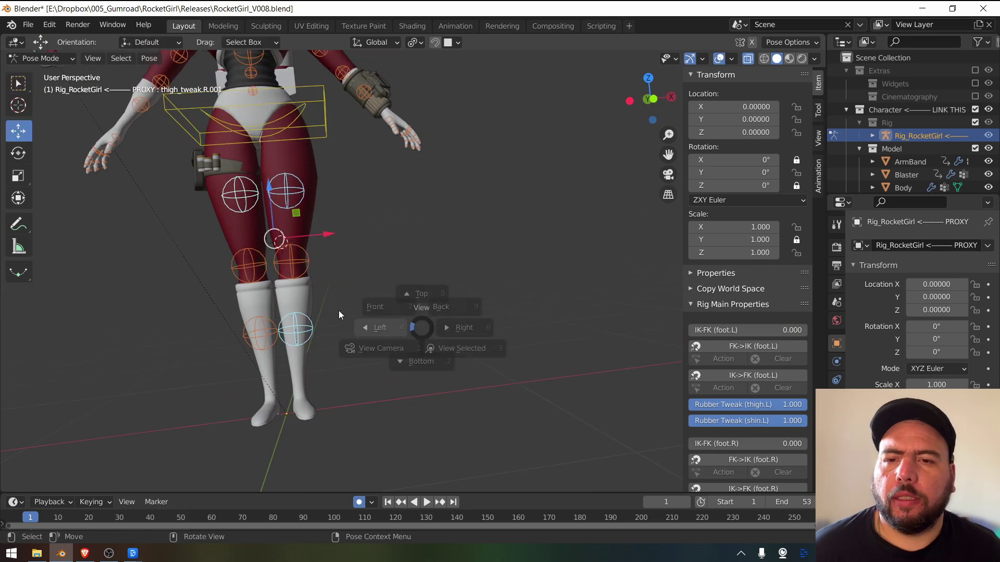
Set the transform pivot point to Bounding Box Center in front view, and sketch a temporary rectangle beside the legs to illustrate the selection's bounds
key("KP_1")
left_click(415, 42)
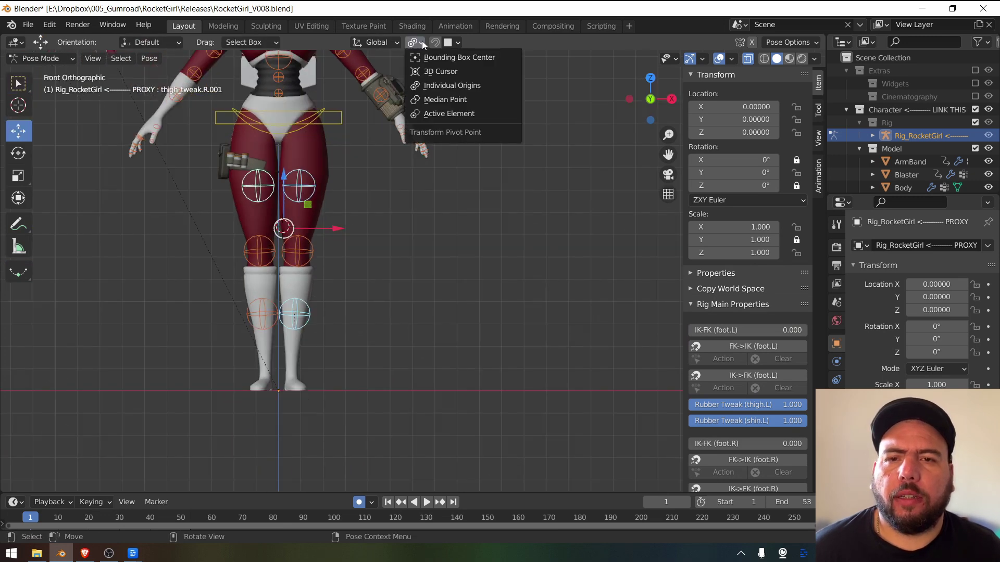
left_click(430, 56)
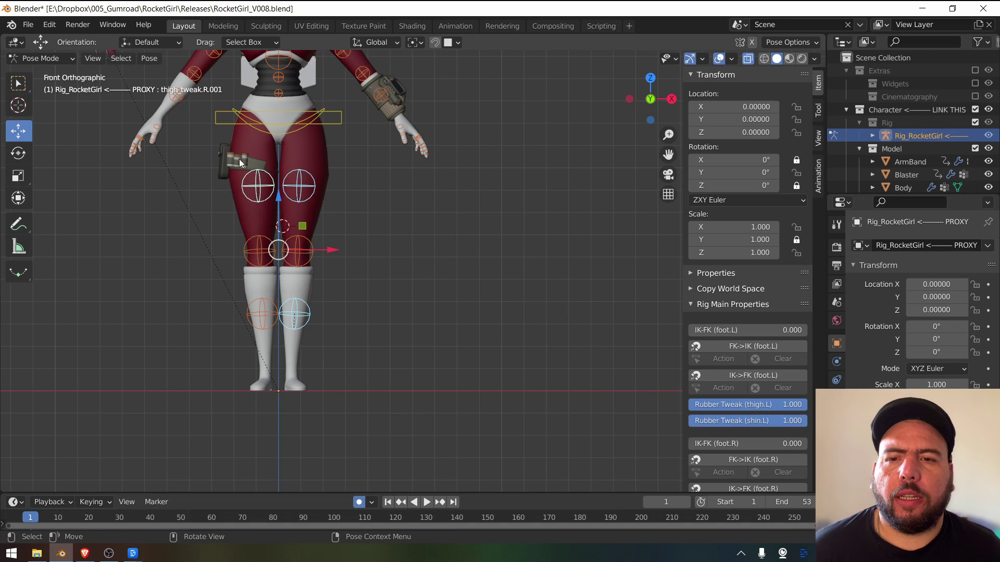
mouse_move(379, 179)
left_mouse_down()
mouse_move(434, 180)
mouse_move(437, 319)
mouse_move(378, 191)
mouse_move(442, 330)
mouse_move(440, 249)
left_mouse_up()
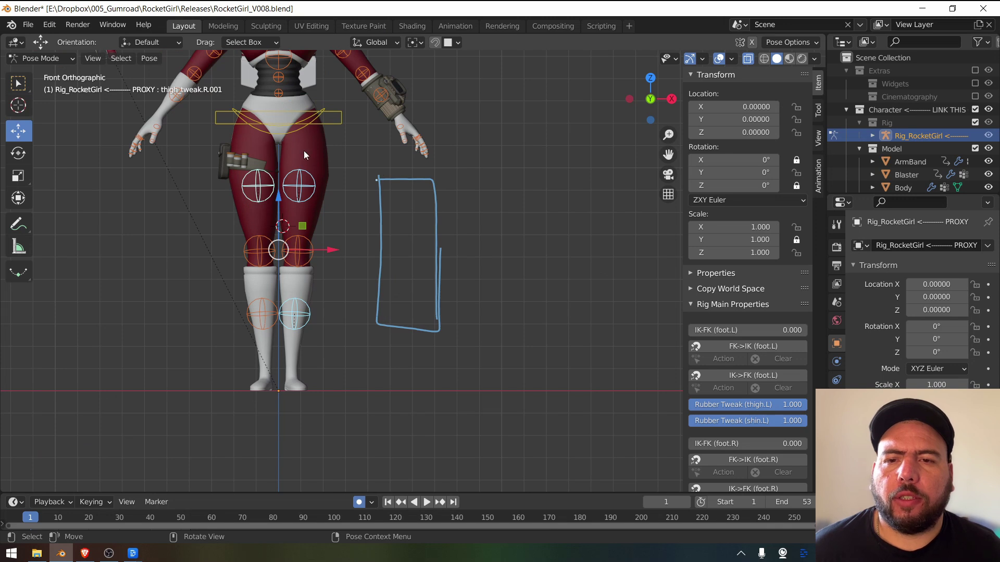
mouse_move(384, 161)
right_mouse_down()
mouse_move(436, 179)
mouse_move(419, 325)
mouse_move(430, 219)
right_mouse_up()
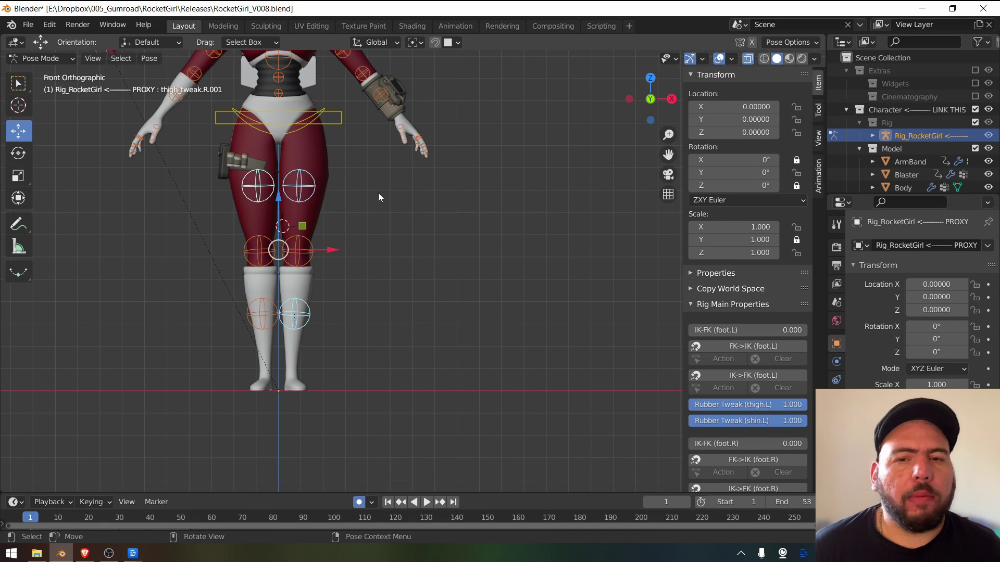
Select both foot IK controls together with the box-shaped torso control, making the torso the active element
left_click(415, 43)
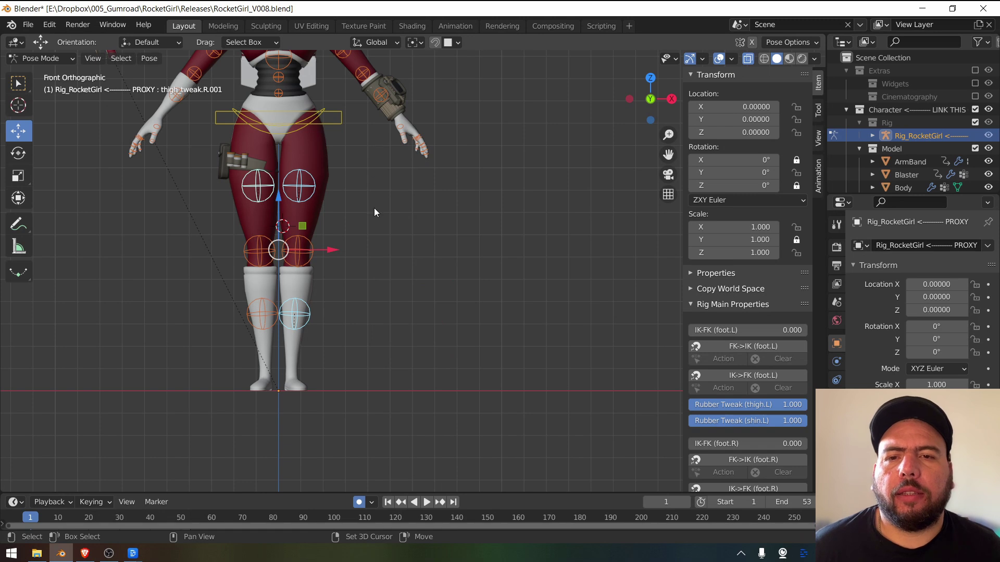
scroll(386, 229, "down", 2)
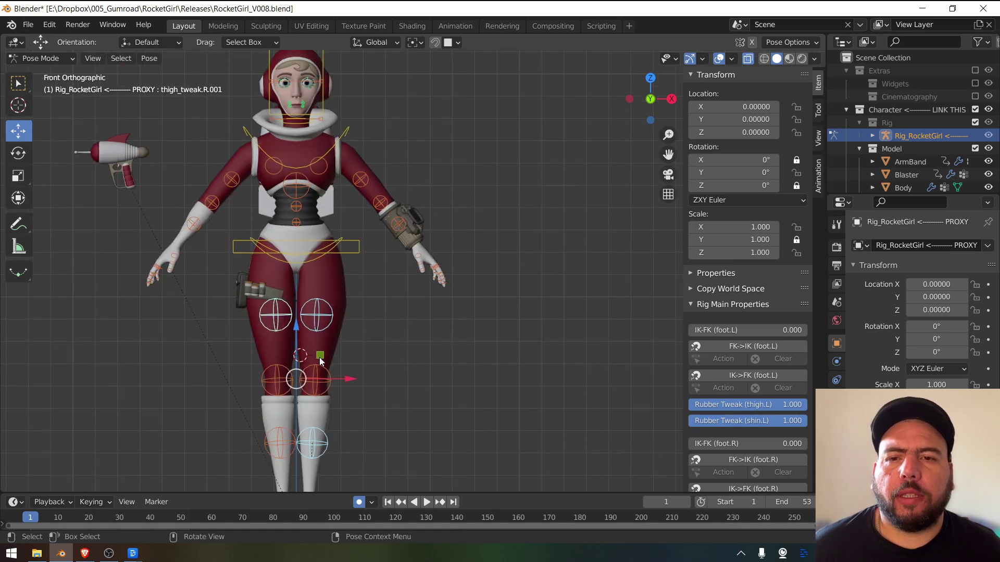
scroll(339, 296, "up", 3)
middle_click_drag(338, 298, 416, 367)
left_click(394, 393)
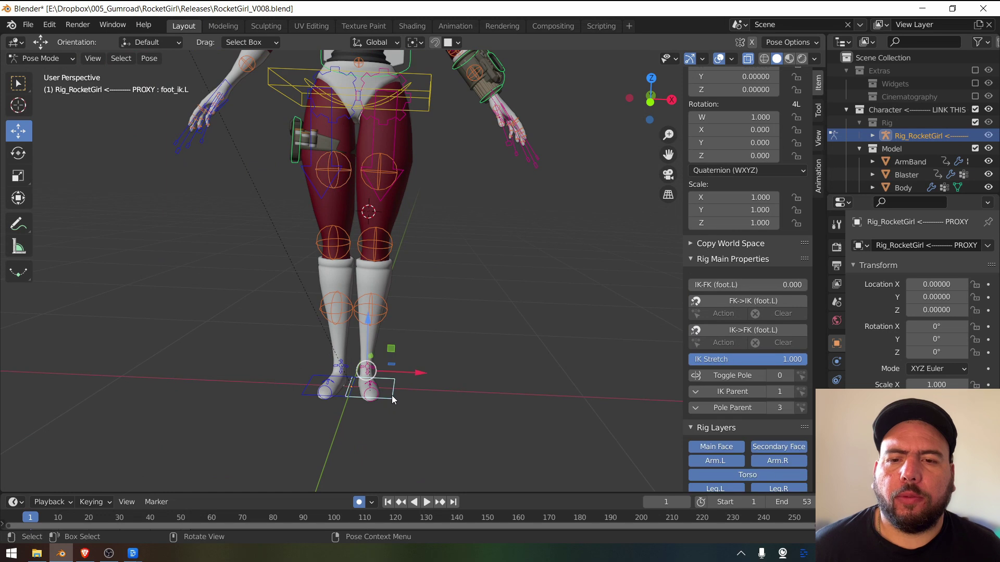
left_click_drag(299, 396, 324, 358, "shift")
left_click(427, 108, "shift")
middle_click_drag(427, 107, 380, 172, "shift")
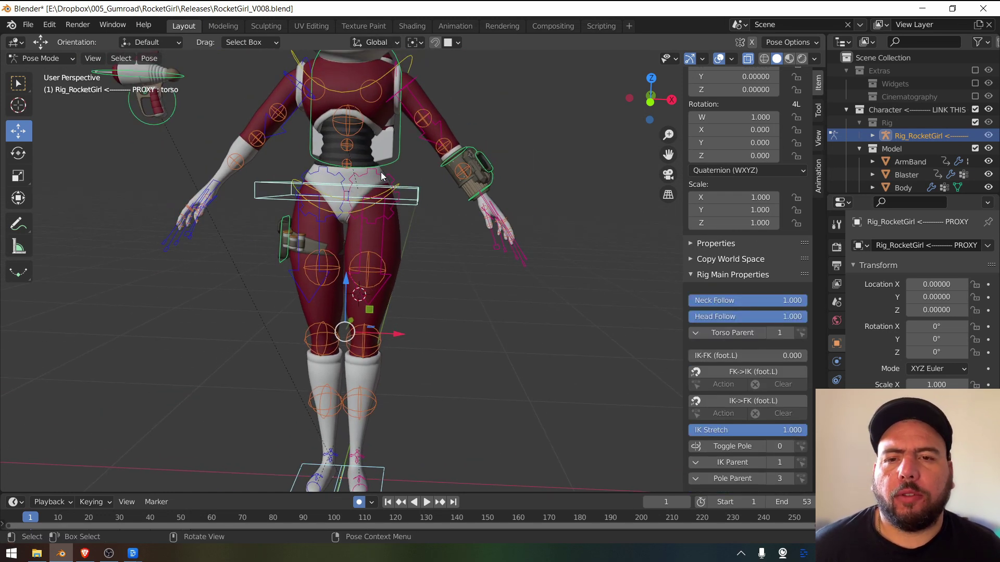
Set the transform pivot point to Active Element and try rotating the feet and torso controls about the torso
left_click(415, 42)
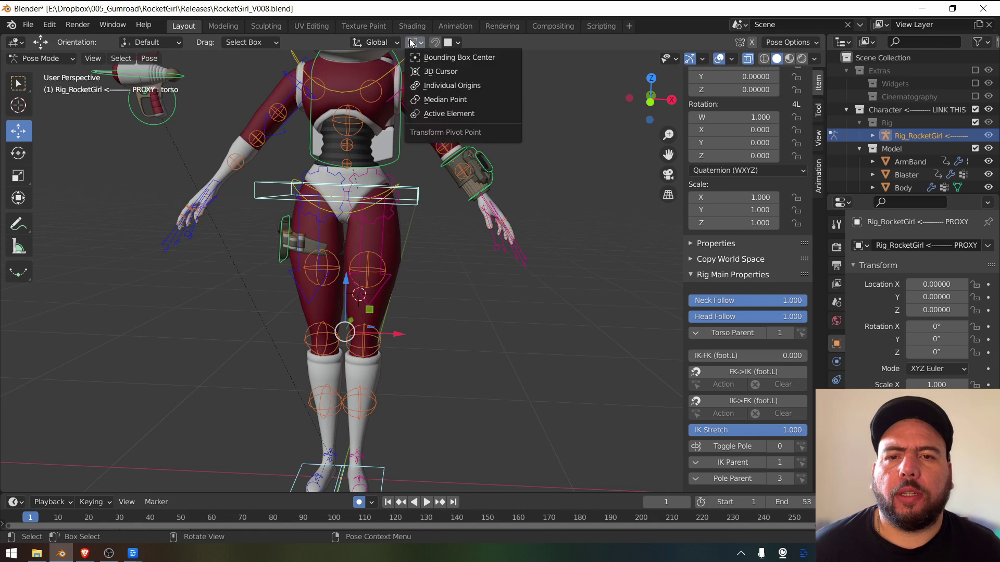
left_click(422, 113)
middle_click_drag(410, 292, 477, 314, "shift")
middle_click_drag(409, 216, 399, 183)
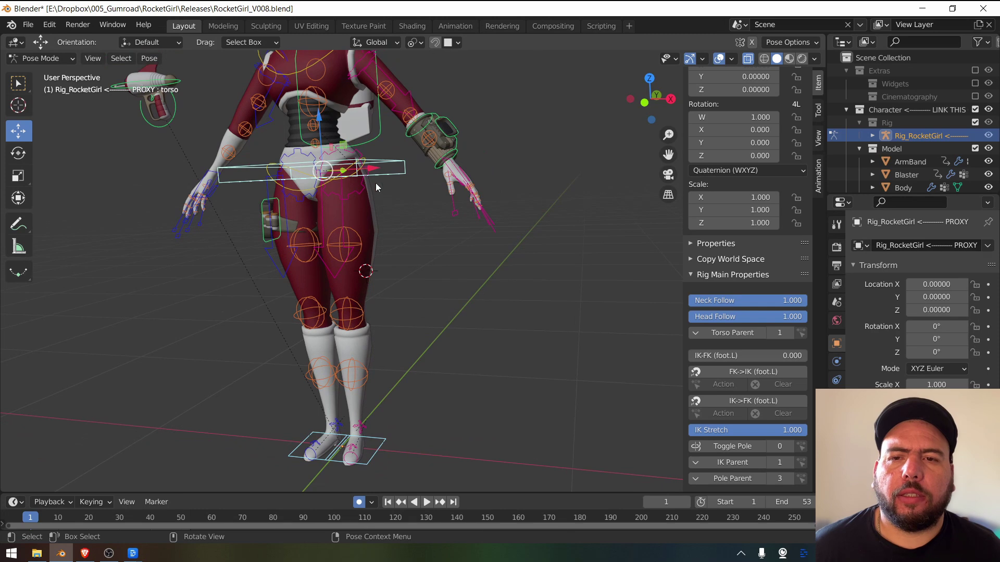
middle_click_drag(252, 183, 458, 327)
key("r")
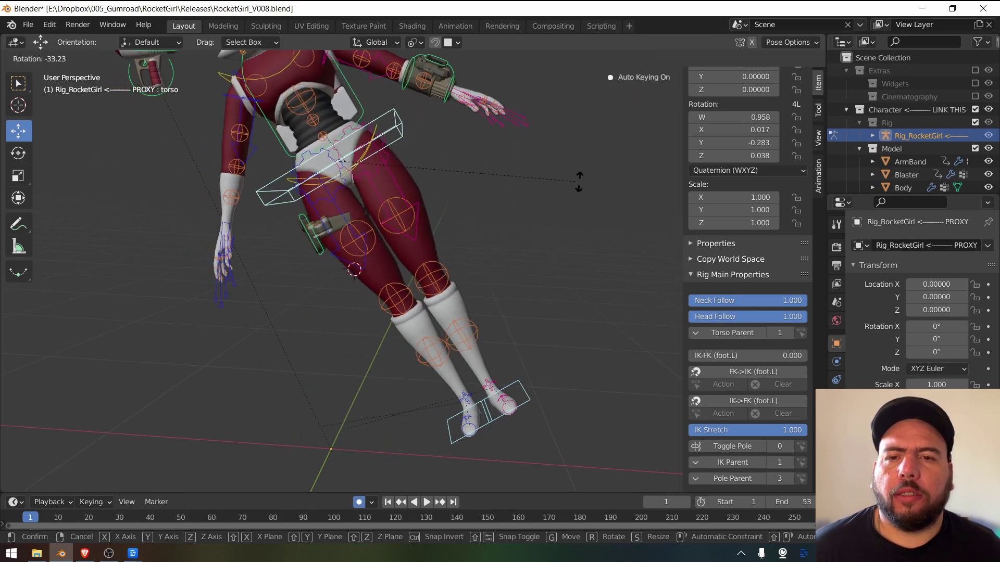
key("r")
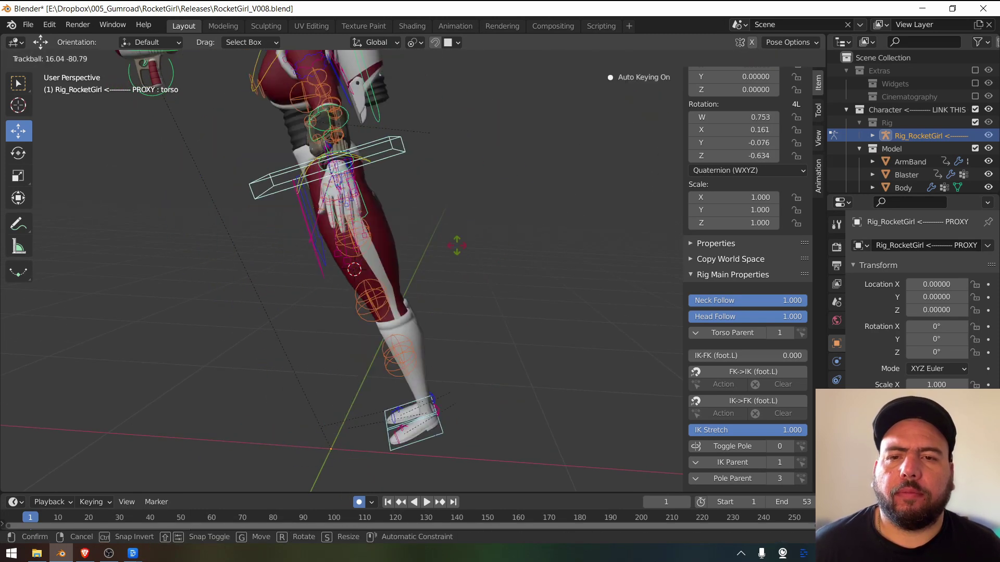
right_click(495, 235)
Make the left foot IK control the active element and try rotating the selected controls about it
middle_click_drag(499, 284, 522, 192, "shift")
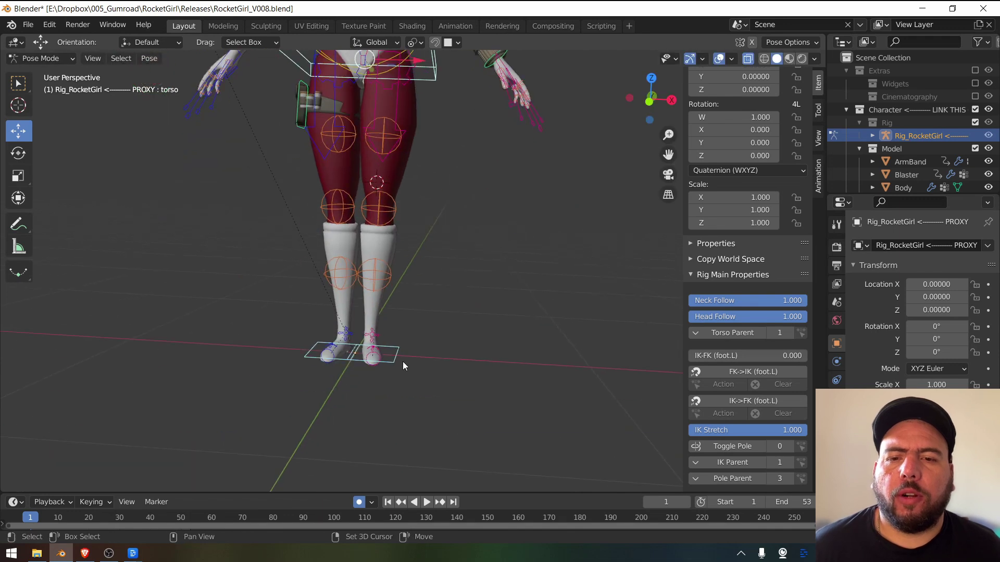
left_click(392, 371)
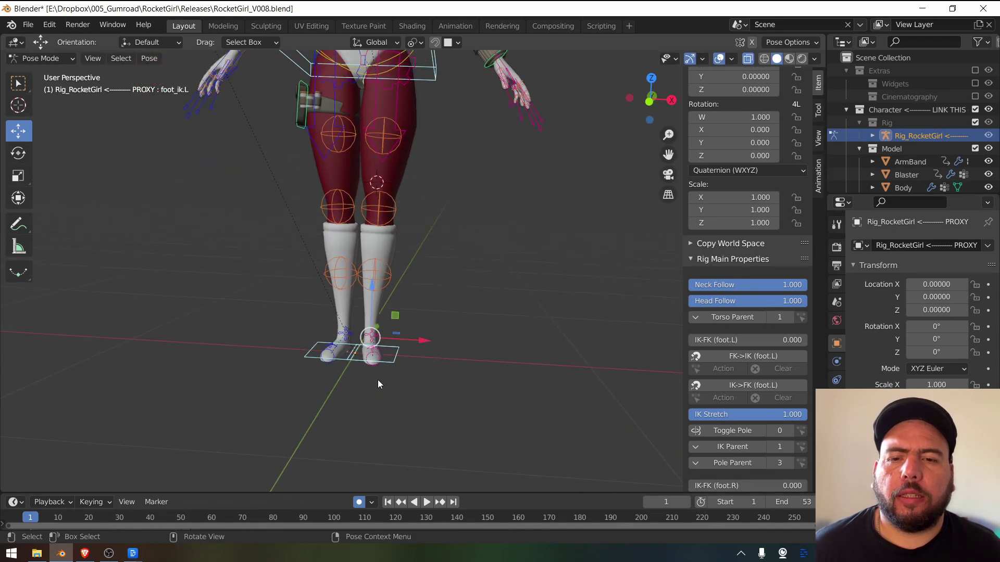
middle_click_drag(375, 376, 405, 365)
key("r")
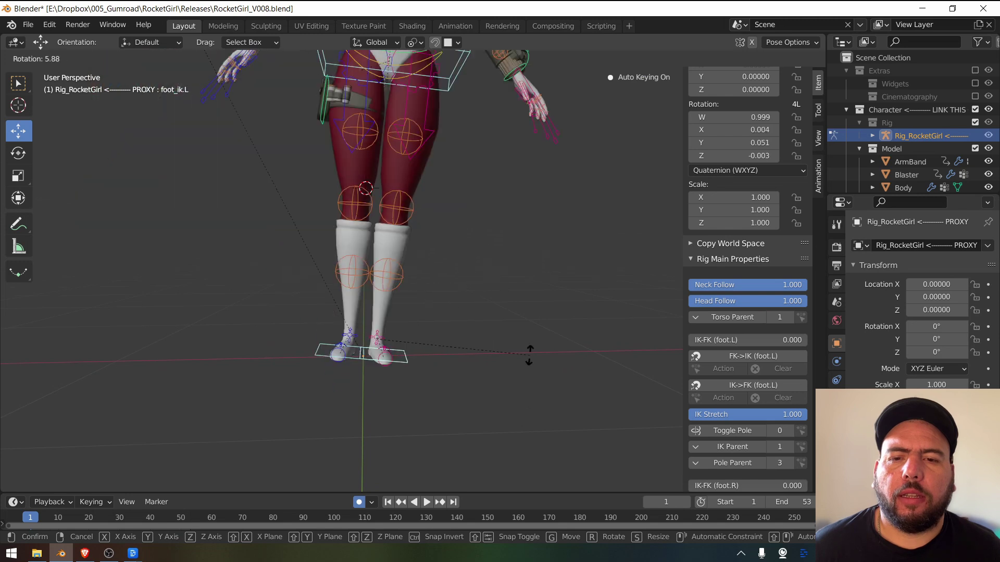
right_click(503, 304)
Examine the posed character from the front and from several angles, and review the available transform pivot point options
middle_click_drag(480, 252, 472, 318, "shift")
middle_click_drag(471, 318, 464, 351)
key("grave")
left_click(393, 243)
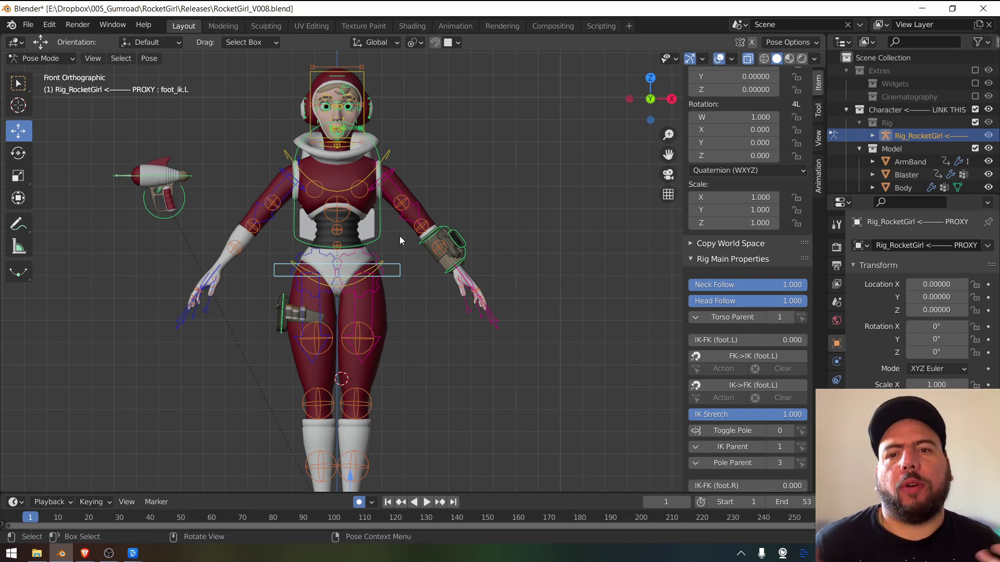
middle_click_drag(333, 209, 379, 274, "shift")
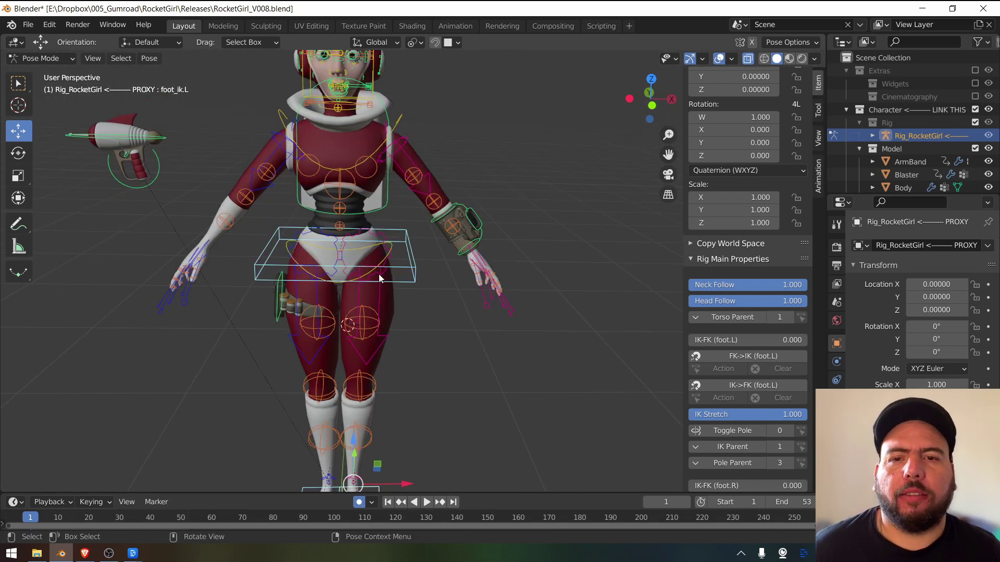
middle_click_drag(397, 341, 356, 282)
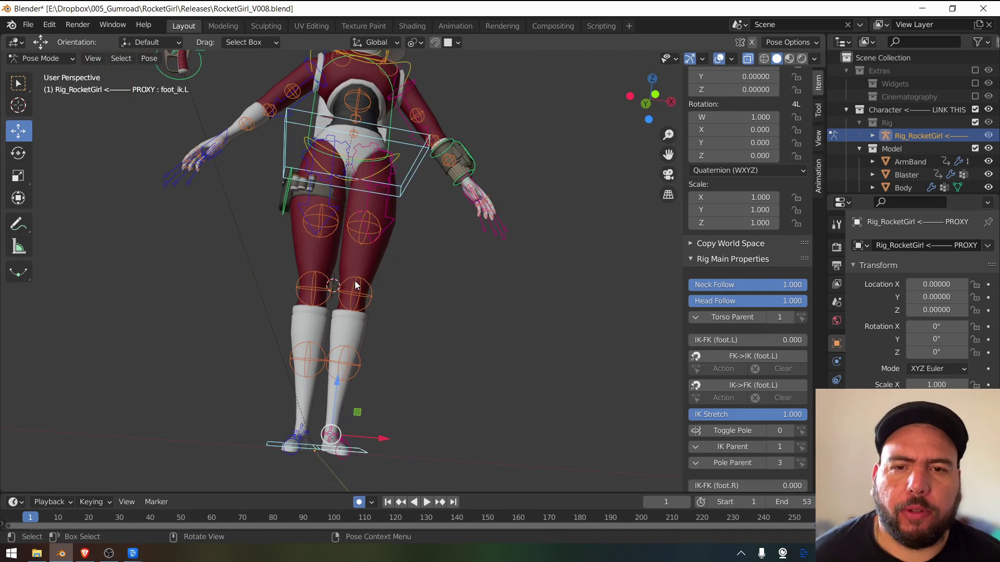
left_click(416, 41)
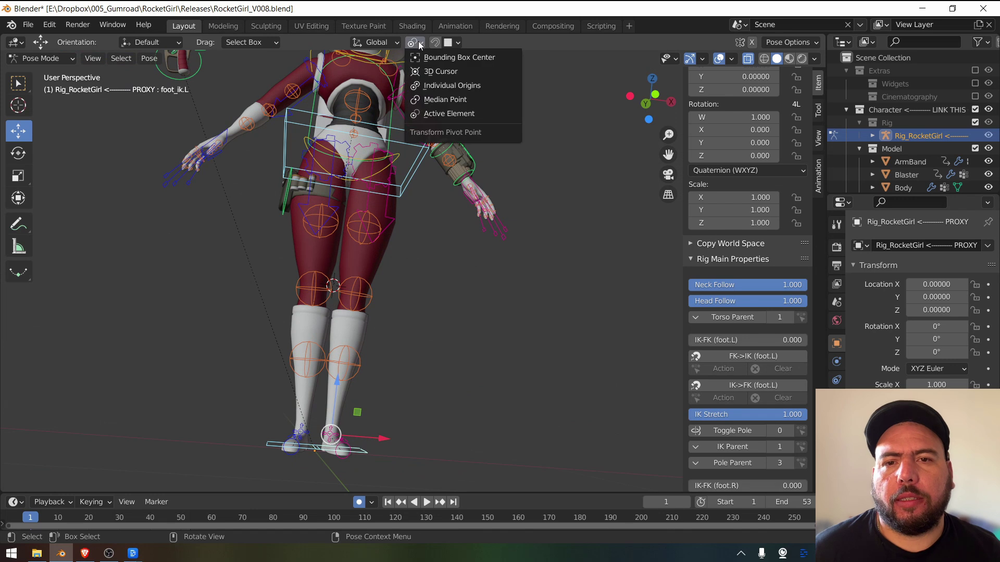
middle_click_drag(456, 205, 430, 143)
middle_click_drag(415, 270, 410, 307, "shift")
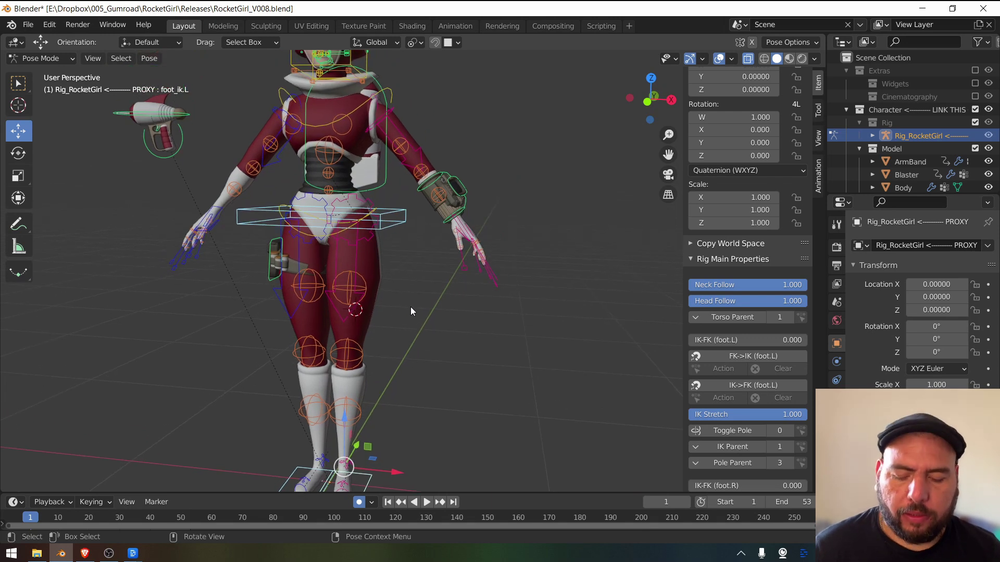
Select all four spheres beside the character, with the upper sphere nearest the group's middle as the active object
key("period")
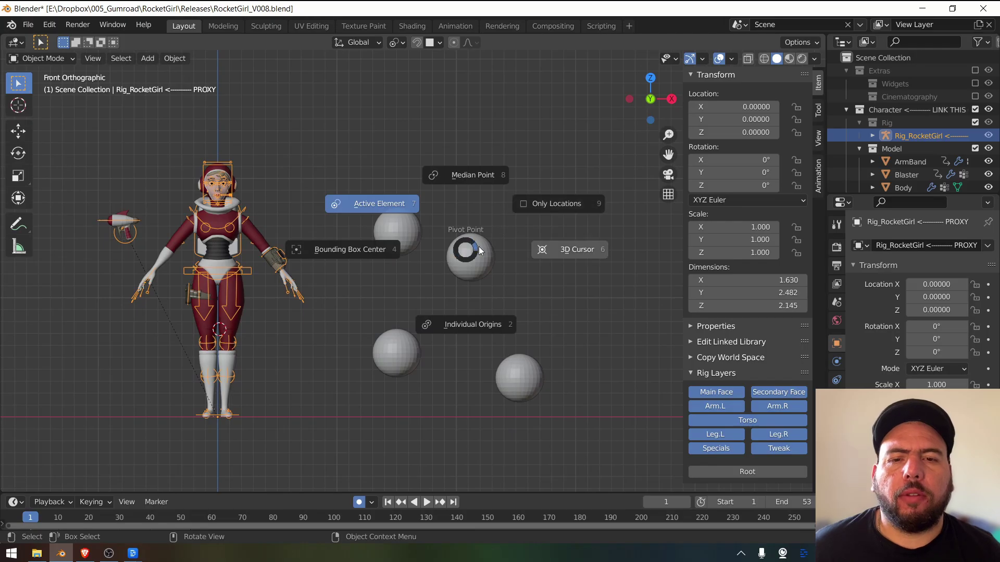
left_click(470, 254)
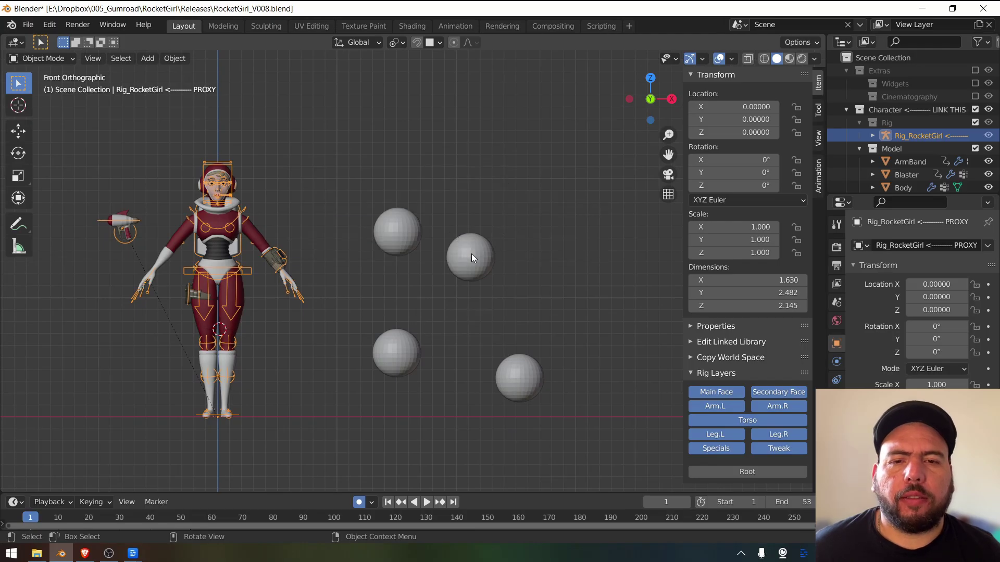
left_click_drag(372, 203, 583, 435)
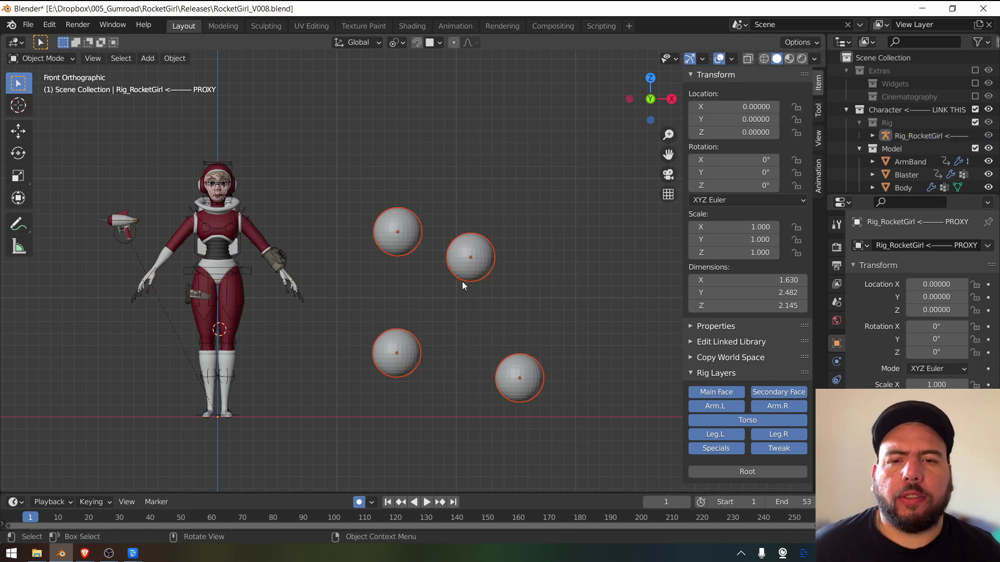
left_click(464, 269)
left_click_drag(381, 192, 568, 412)
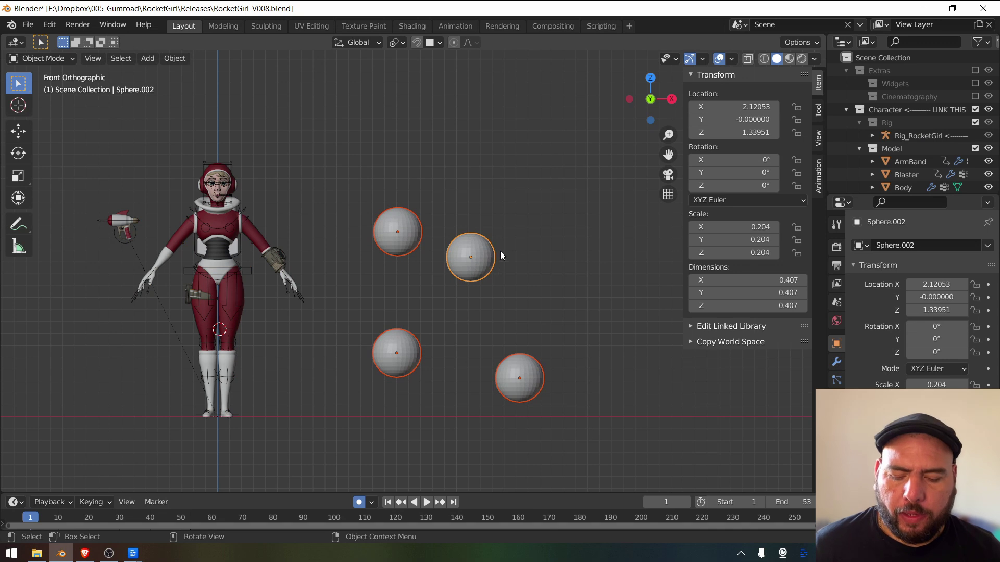
Try scaling and rotating the four spheres around the active sphere
key("s")
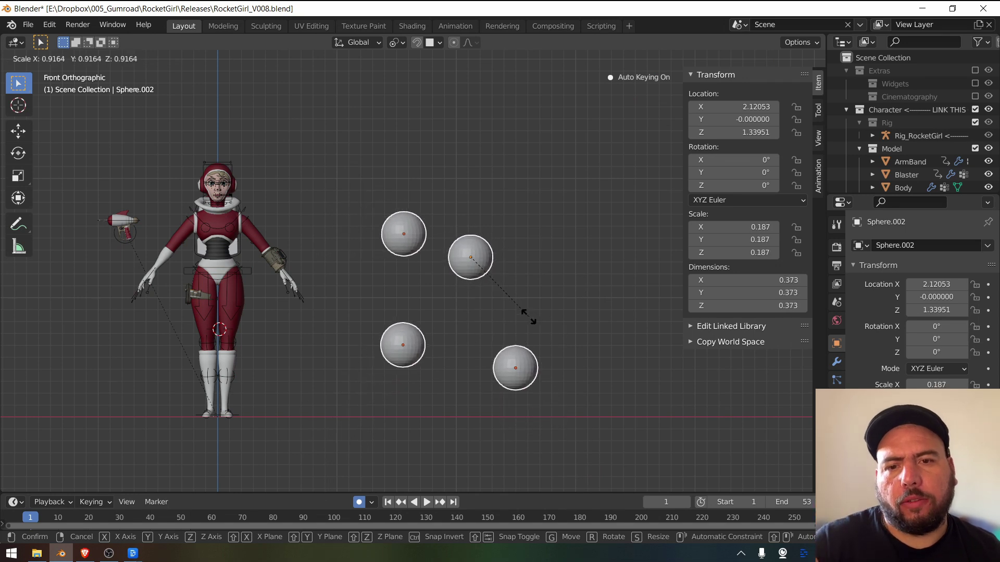
right_click(514, 323)
key("s")
right_click(558, 308)
key("r")
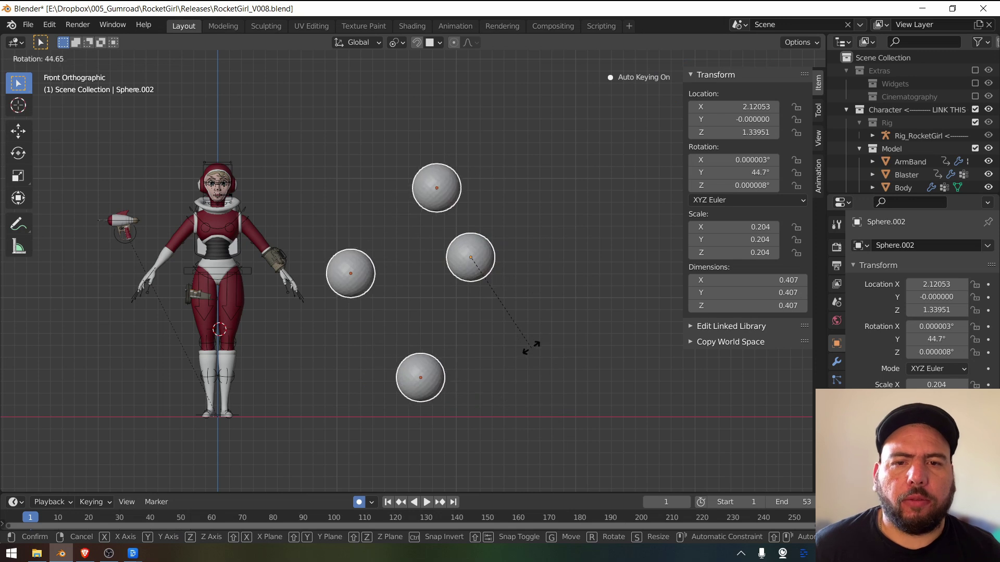
key("Escape")
Enable Only Locations for the pivot point and try scaling the four spheres about the active sphere
key("period")
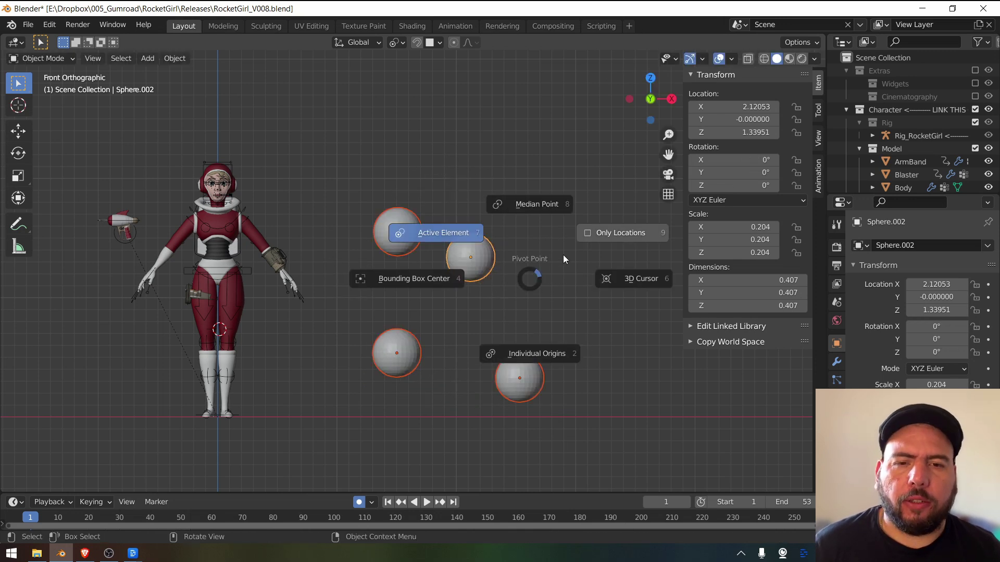
left_click(602, 234)
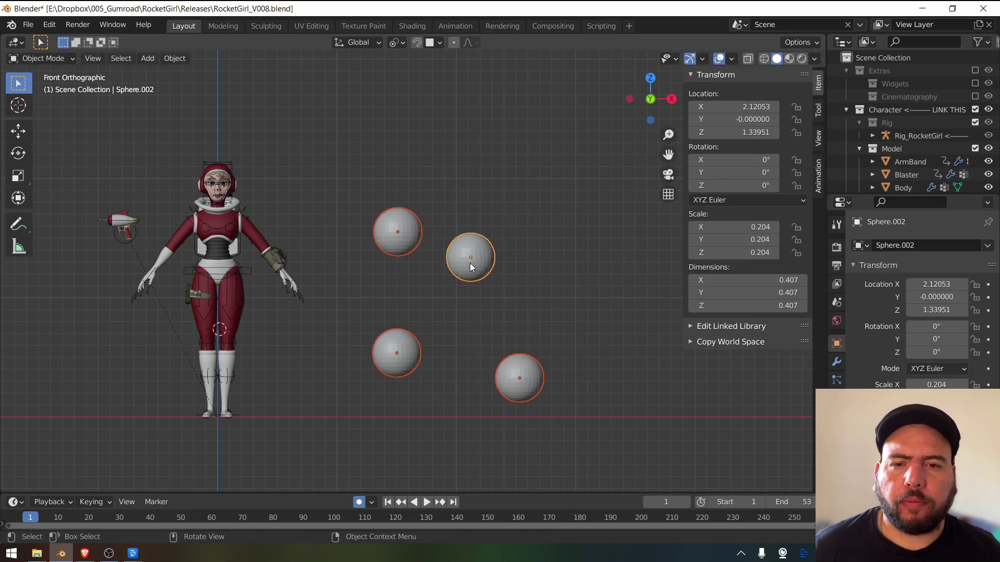
key("s")
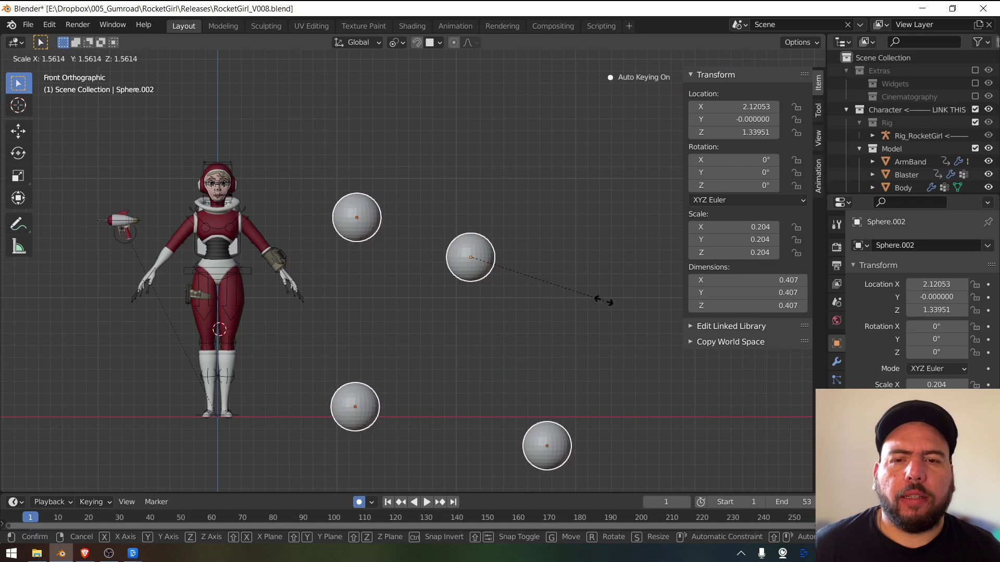
key("Escape")
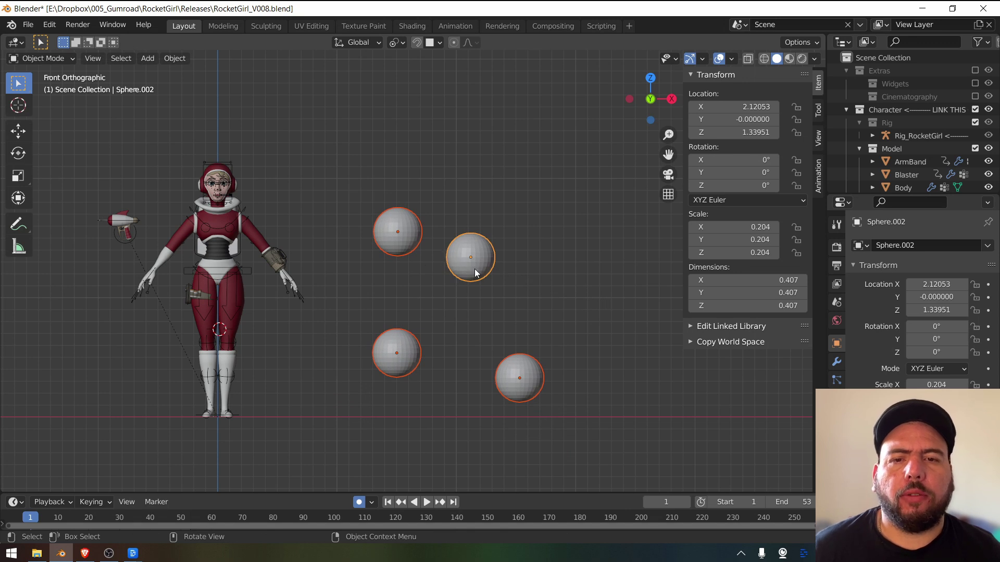
Draw annotation lines connecting the active sphere to each of the other three selected spheres
left_click_drag(473, 261, 503, 365)
right_click_drag(476, 284, 492, 355)
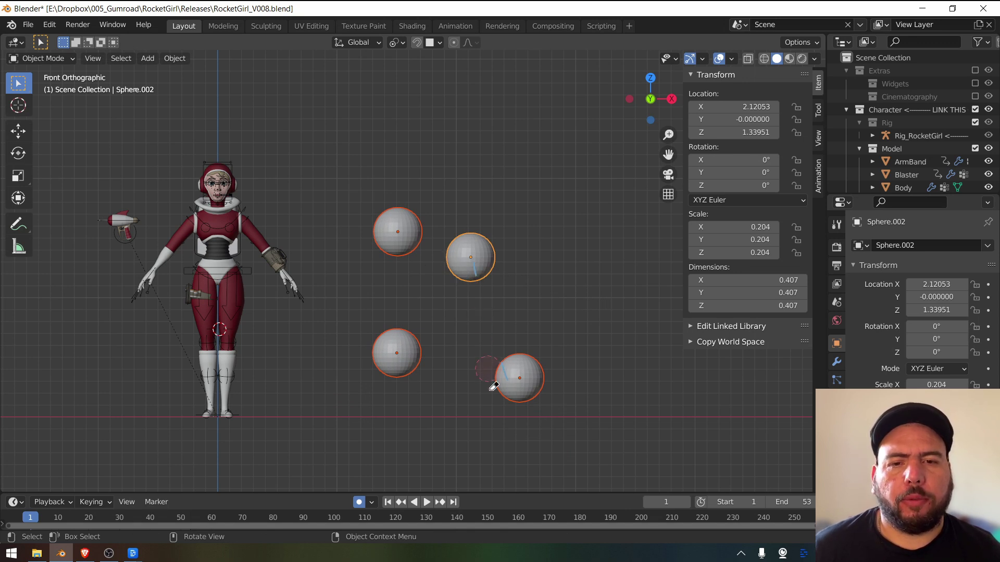
left_click_drag(467, 267, 399, 343)
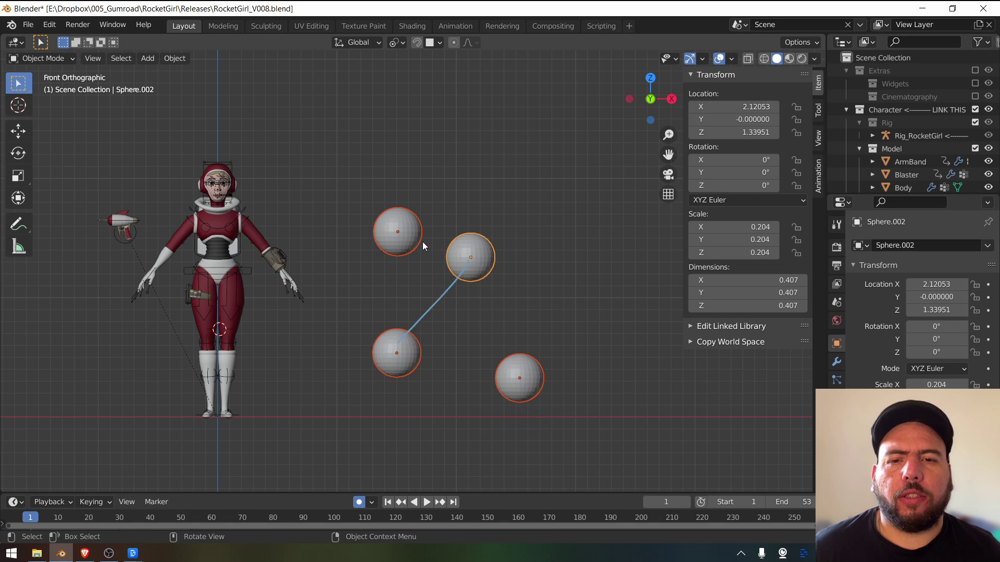
left_click_drag(442, 250, 523, 374)
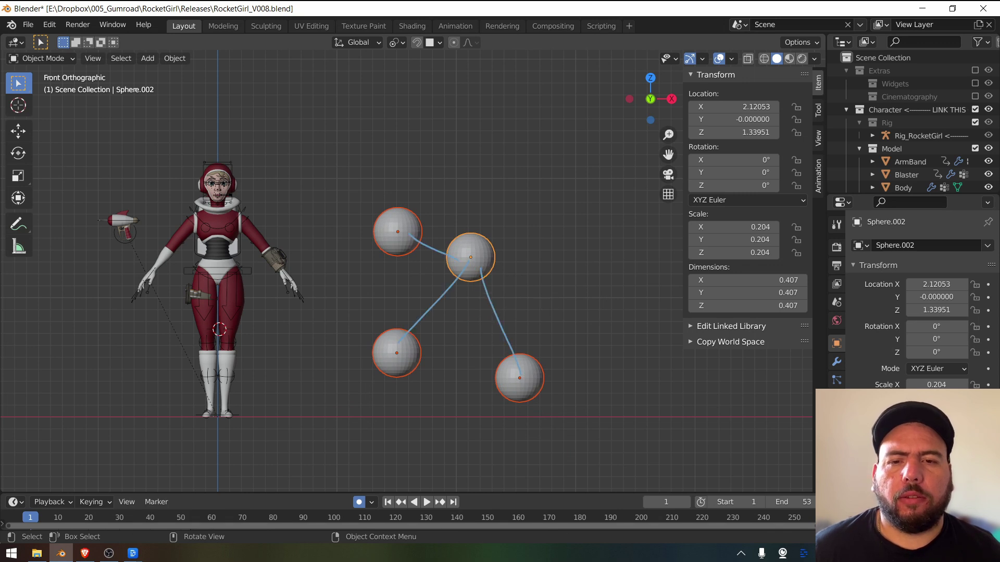
Try scaling the annotated spheres and choose Active Element as the transform pivot point
key("s")
key("Escape")
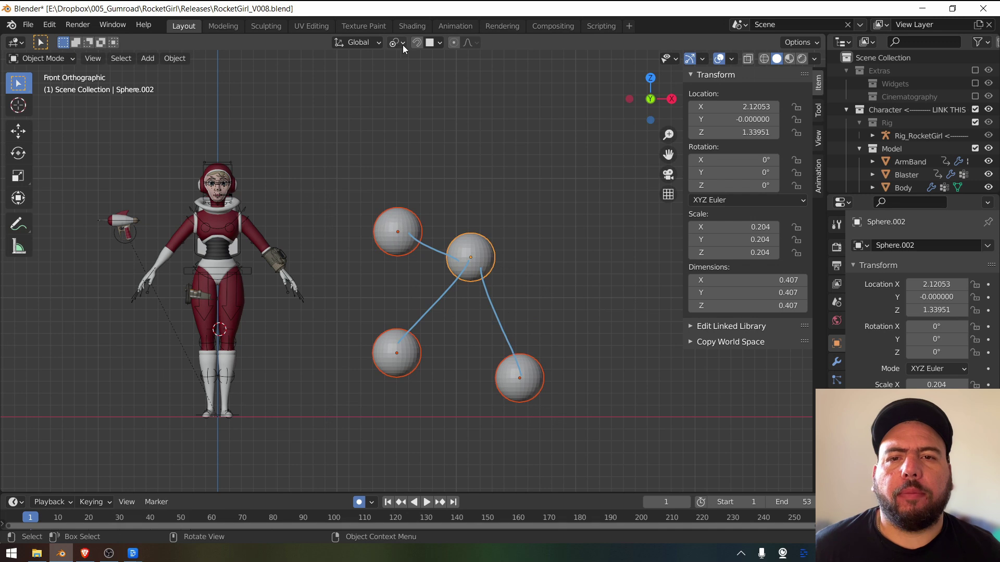
left_click(400, 43)
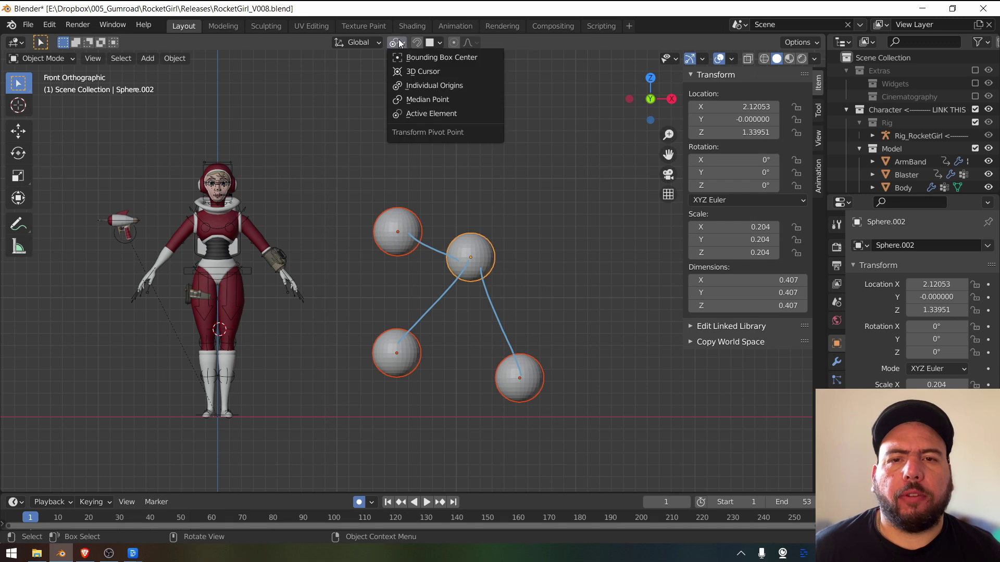
left_click(416, 114)
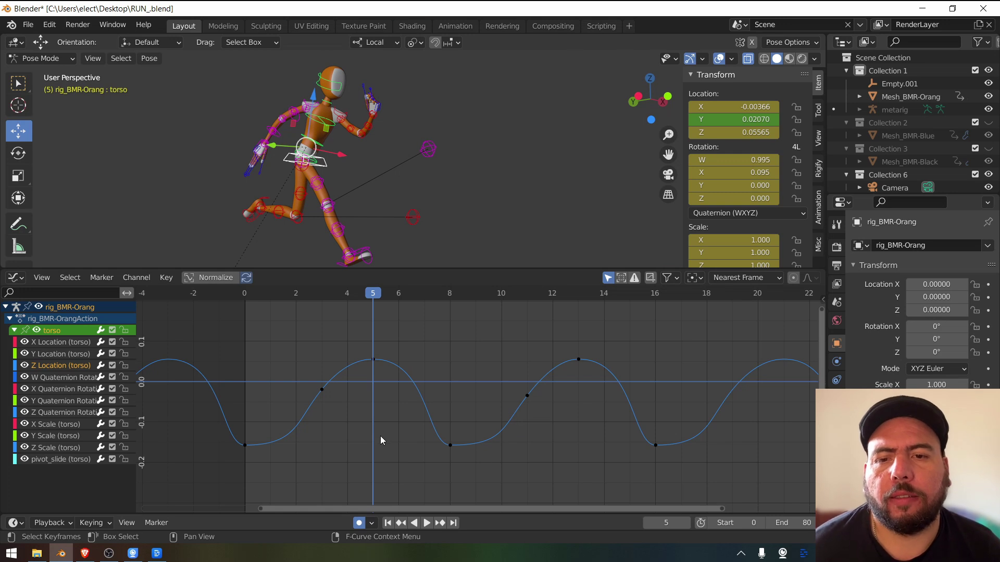
Show the graph editor's cursor settings and set the cursor's X to 8 and Y to 0
left_click(670, 341)
left_click_drag(582, 294, 474, 365)
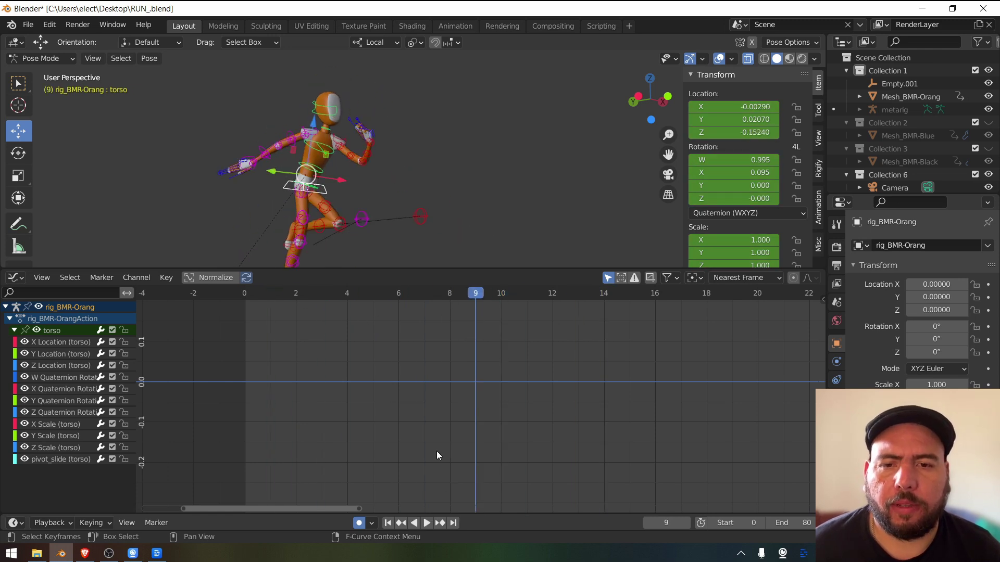
key("n")
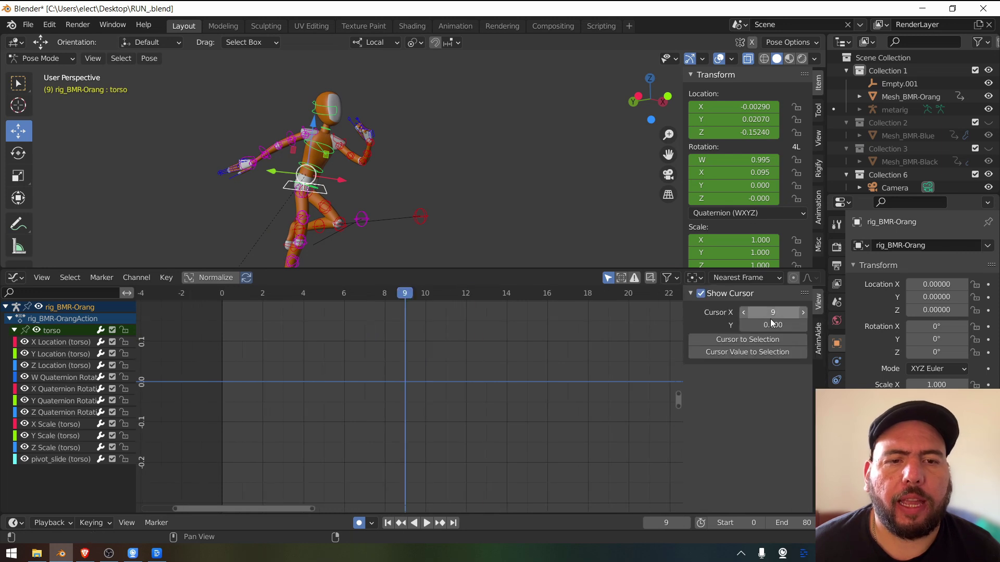
mouse_move(767, 312)
left_mouse_down()
mouse_move(789, 312)
mouse_move(780, 326)
mouse_move(763, 325)
left_mouse_up()
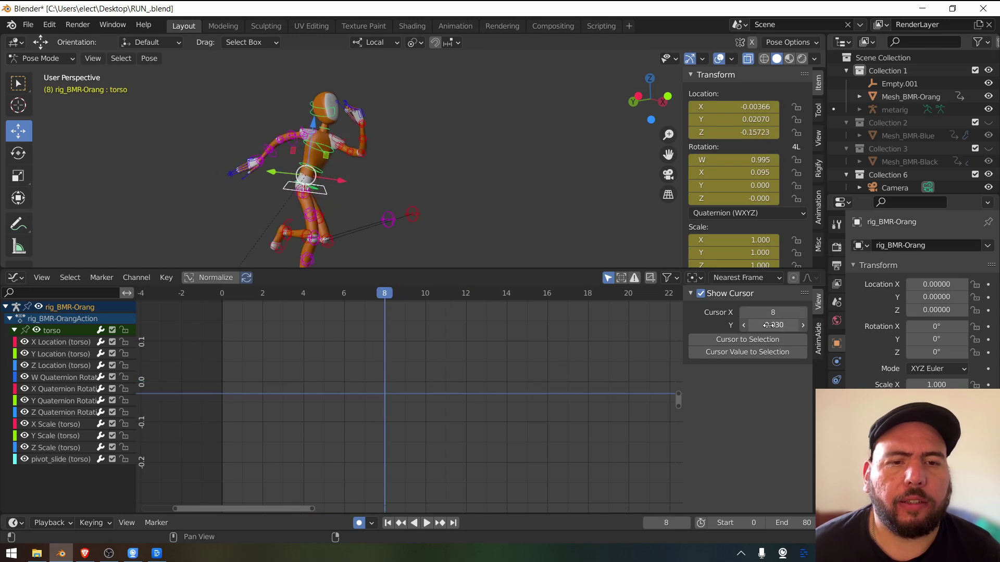
left_click(764, 325)
type("0")
key("Return")
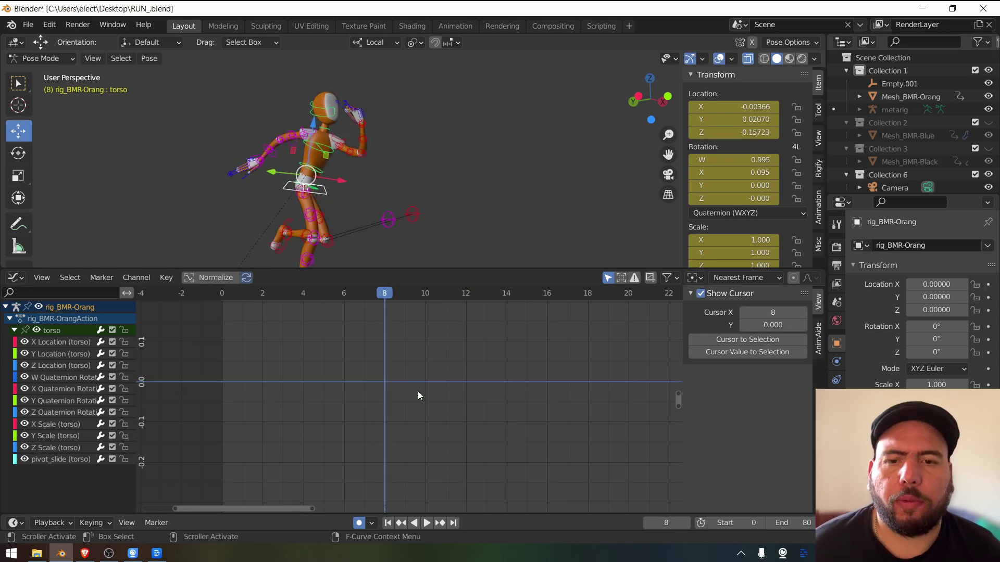
Place the 2D cursor at frame 9 with a value of about 0.023, and show the torso's Z Location curve
right_click_drag(495, 383, 445, 373, "shift")
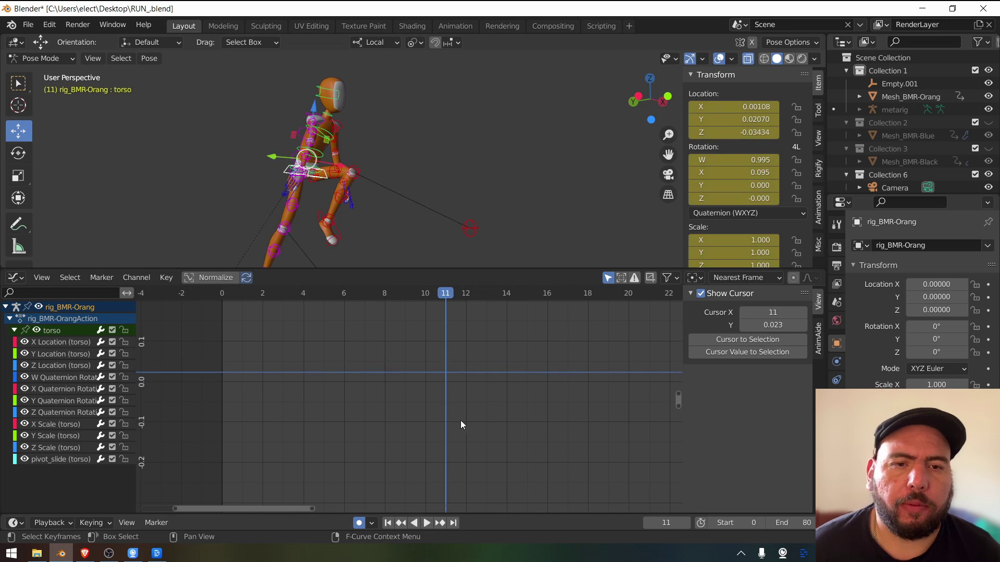
left_click(52, 365)
left_click(404, 294)
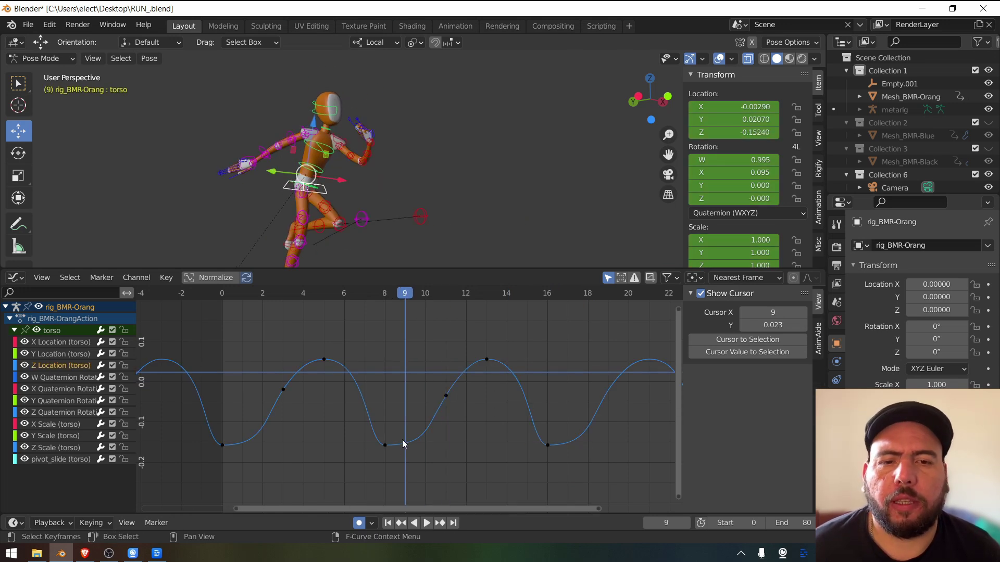
Review the graph editor's pivot point options: Bounding Box Center, 2D Cursor and Individual Centers
left_click(693, 278)
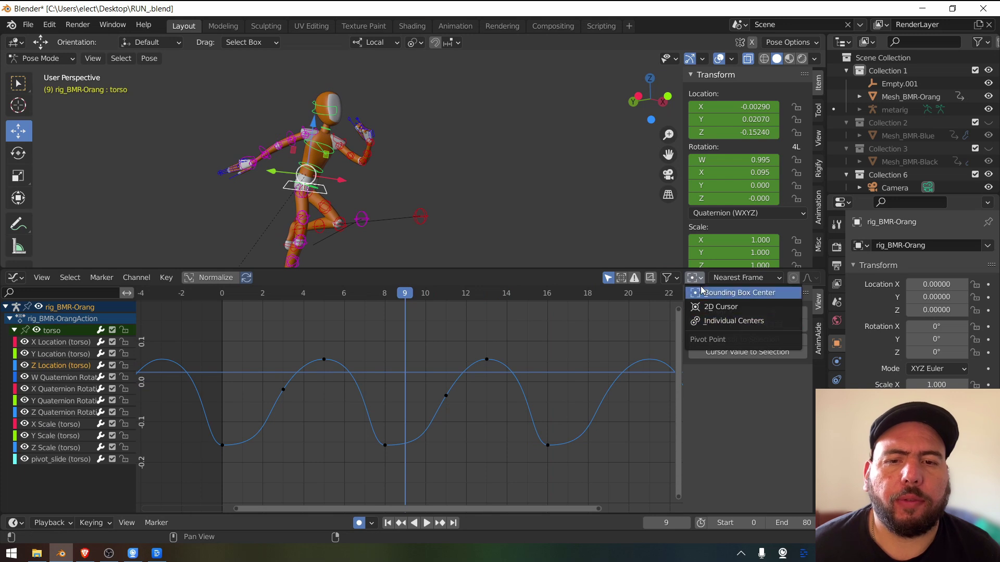
left_click(693, 278)
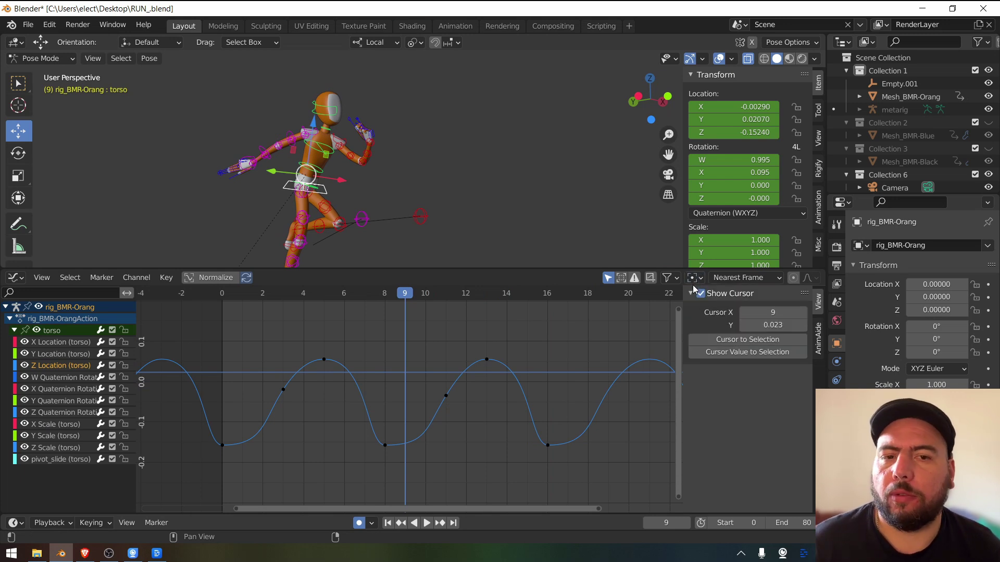
left_click(693, 282)
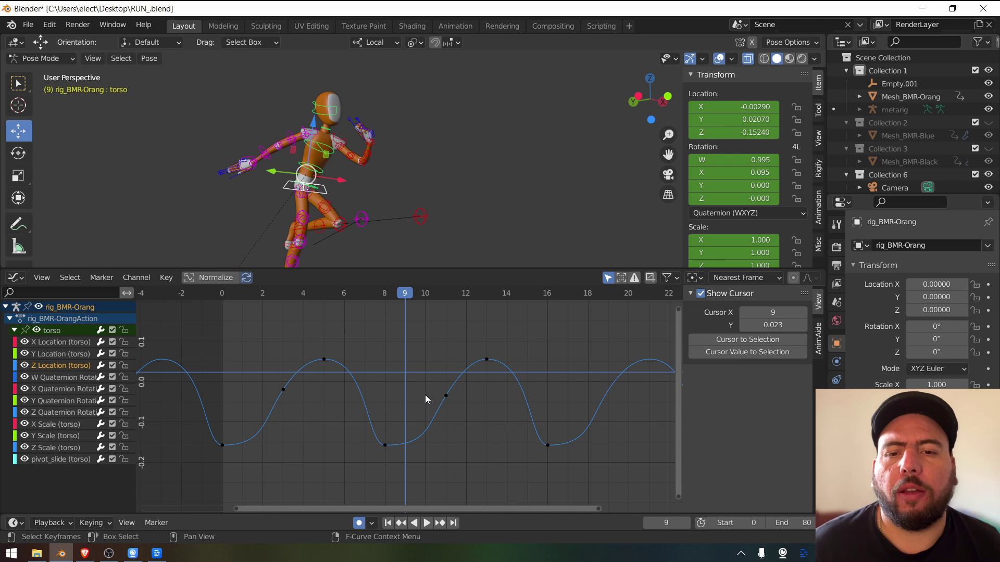
left_click(697, 279)
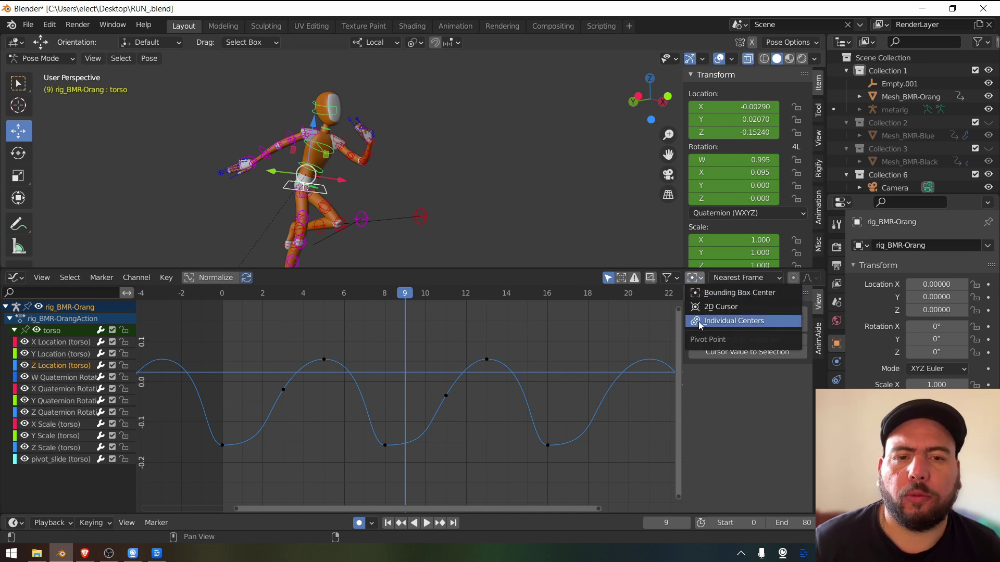
left_click(701, 276)
left_click(702, 277)
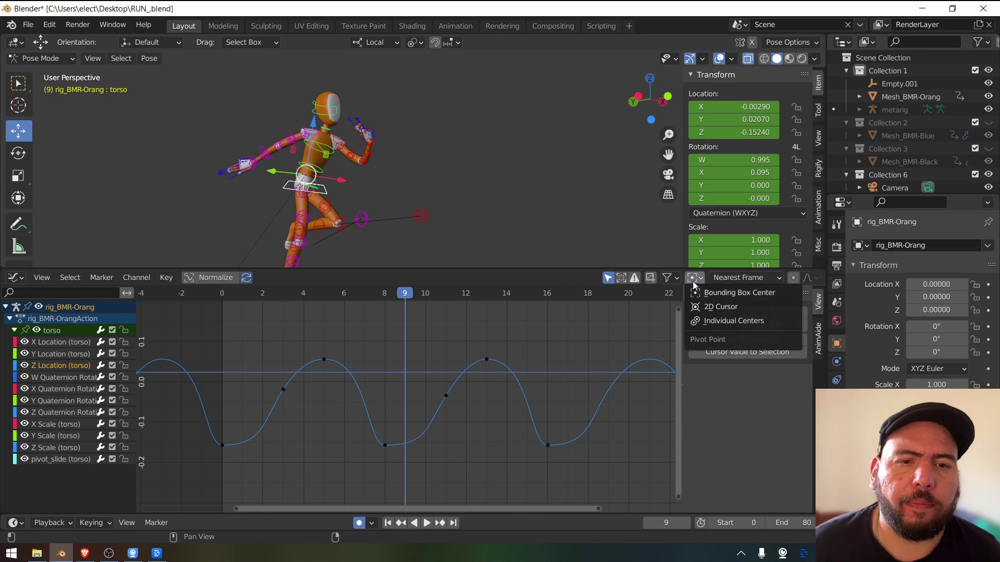
Set the graph editor's pivot to Bounding Box Center, select the Z Location keyframes from frame 3 to 16 and try scaling them
left_click(702, 296)
left_click_drag(259, 332, 591, 479)
key("s")
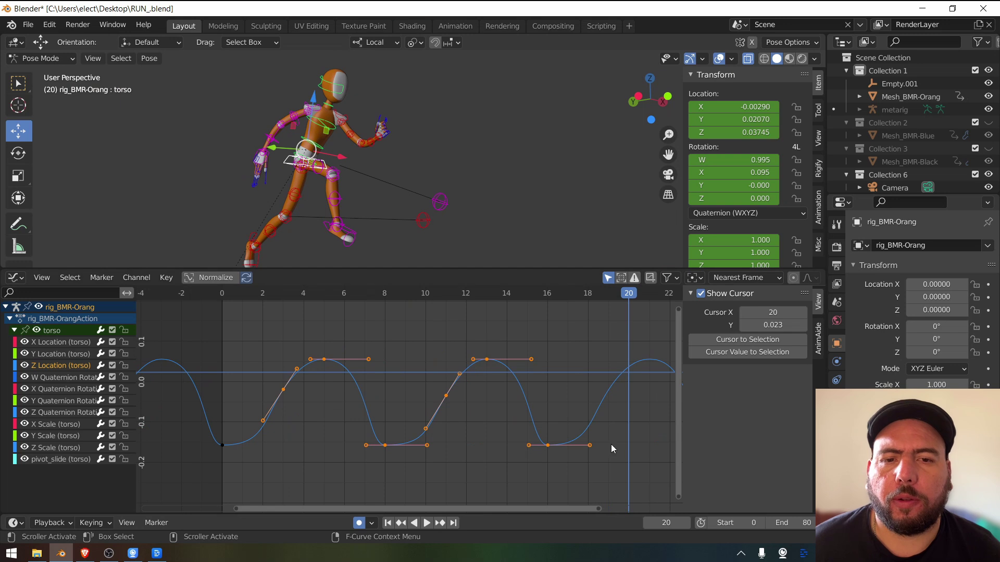
key("s")
right_click(589, 404)
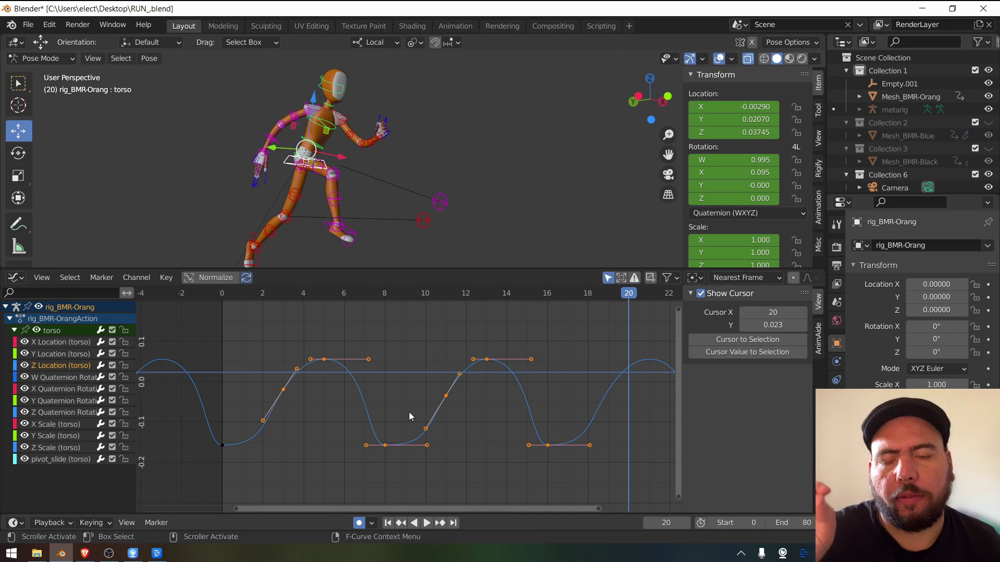
Try rotating and scaling the selected Z Location keyframes about their bounding box center
key("r")
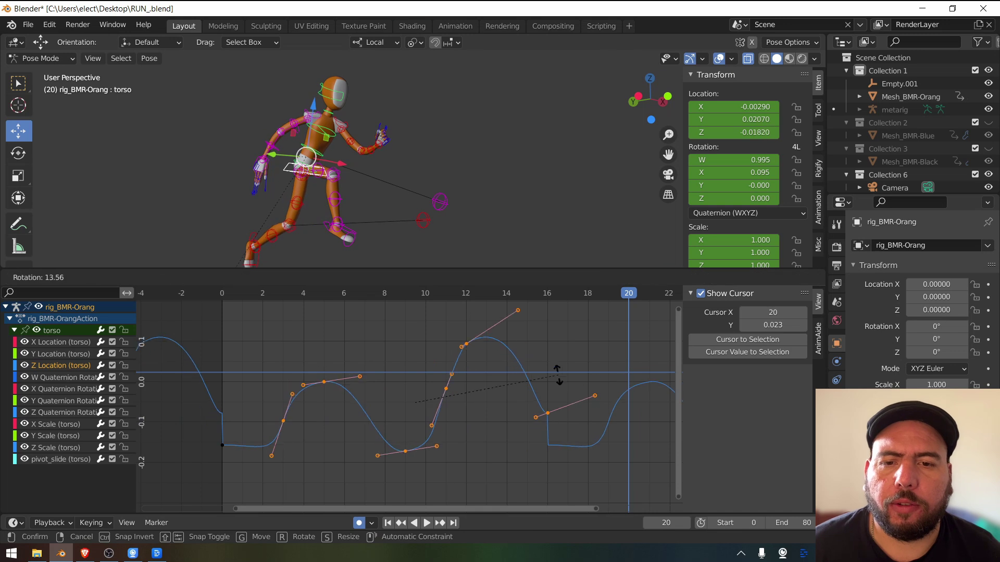
right_click(545, 423)
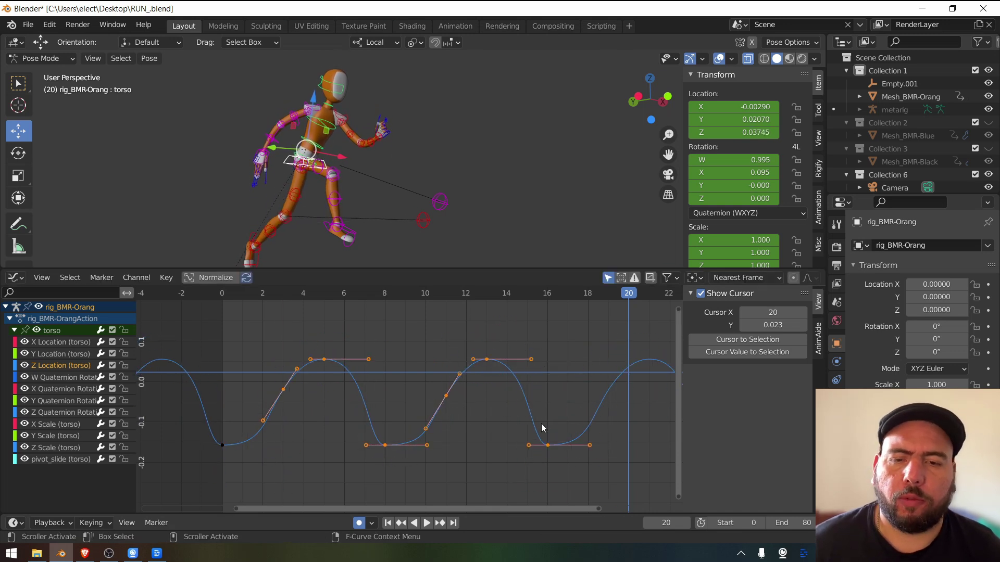
key("g")
key("s")
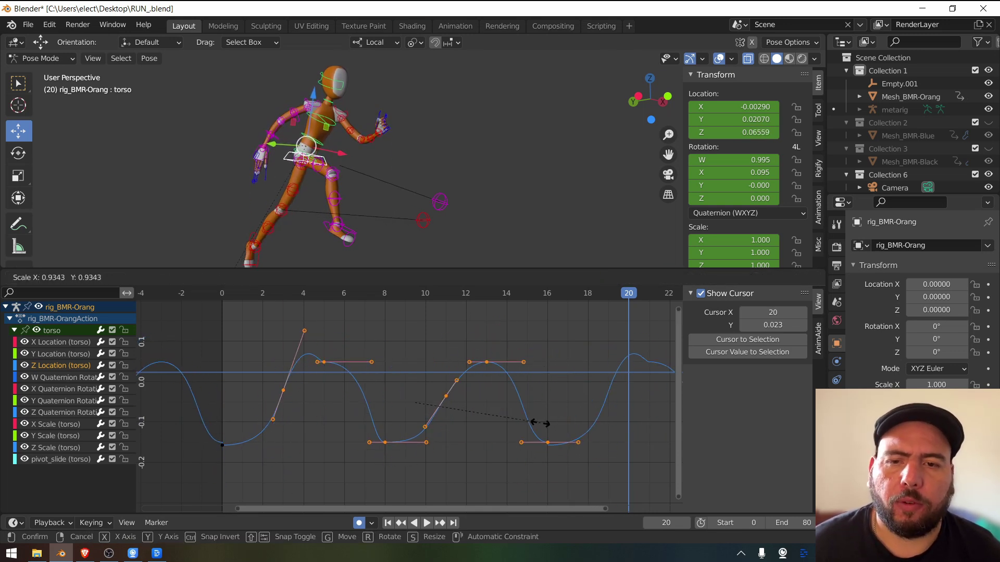
left_click(552, 426)
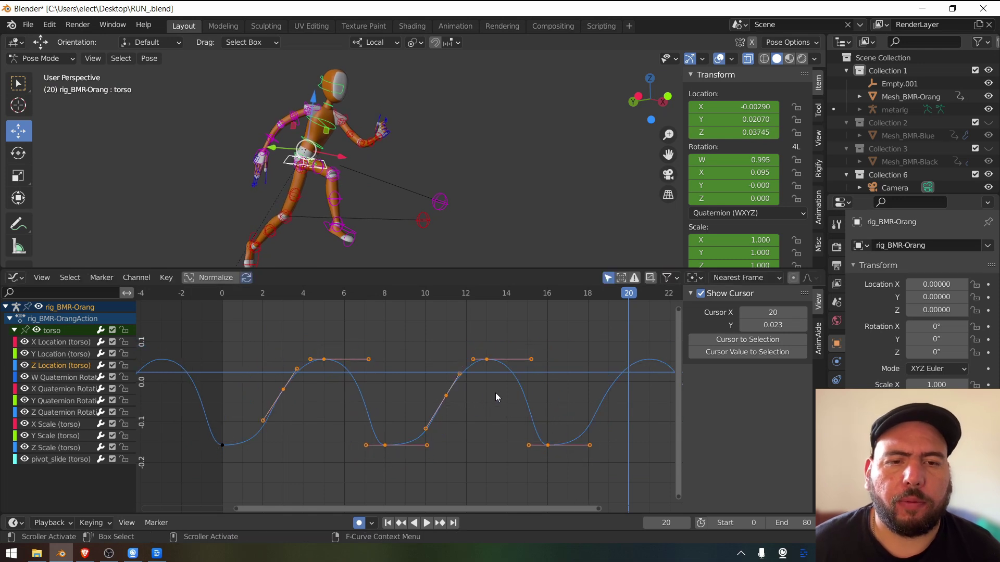
Set the pivot to 2D Cursor, place the cursor at frame 21 with a value of about 0.095 and try scaling the keyframes
left_click(698, 278)
left_click(701, 312)
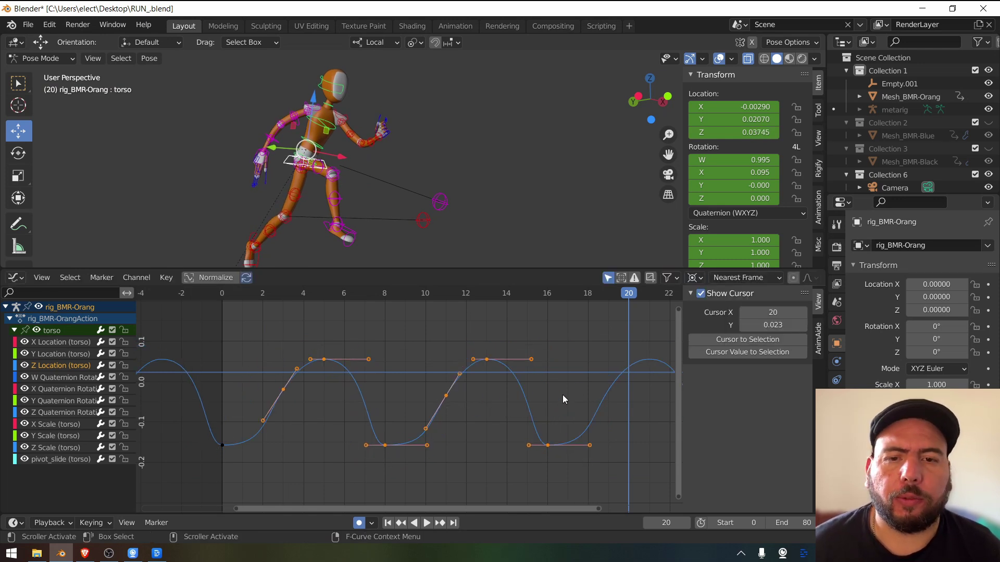
mouse_move(640, 343)
right_mouse_down("shift")
mouse_move(661, 340)
mouse_move(649, 344)
right_mouse_up("shift")
key("s")
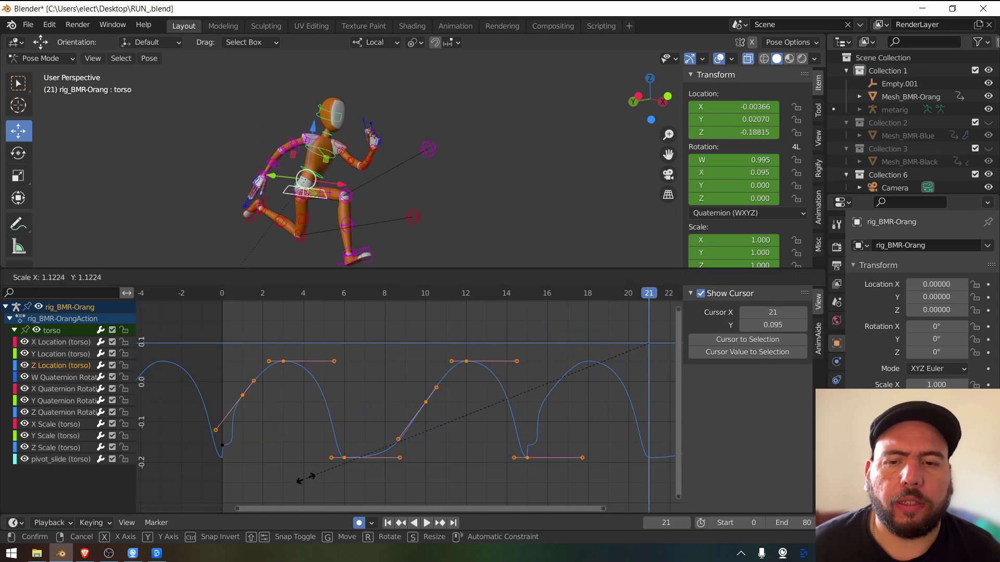
left_click(376, 449)
Try scaling the selected keyframes along X only, about the 2D cursor at frame 21
key("s")
key("x")
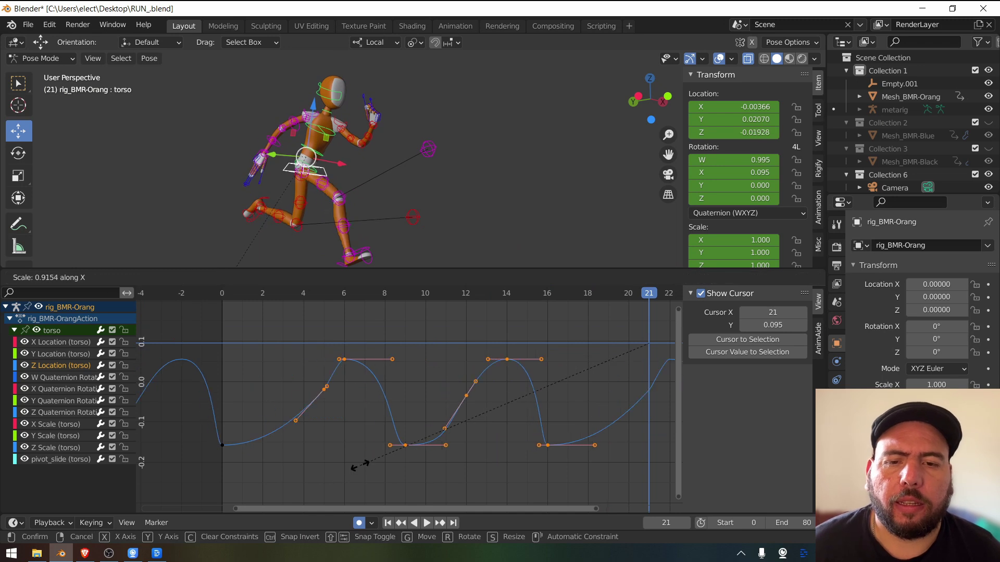
right_click(328, 477)
key("s")
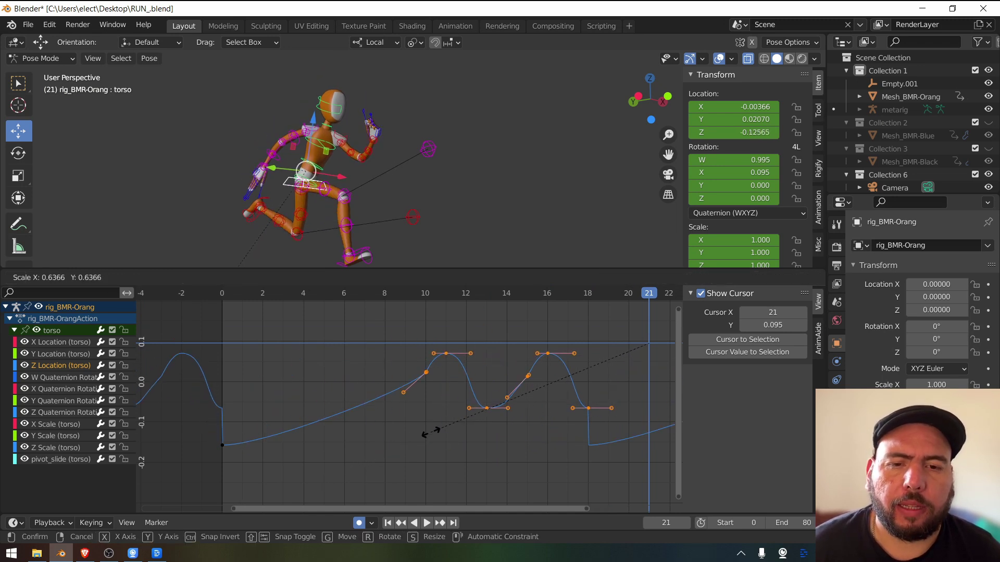
key("x")
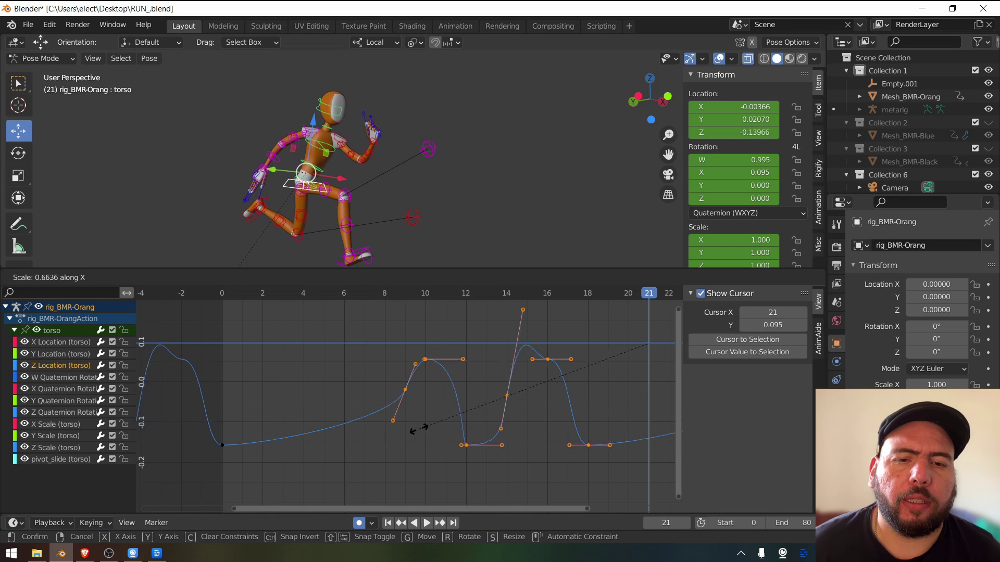
key("Escape")
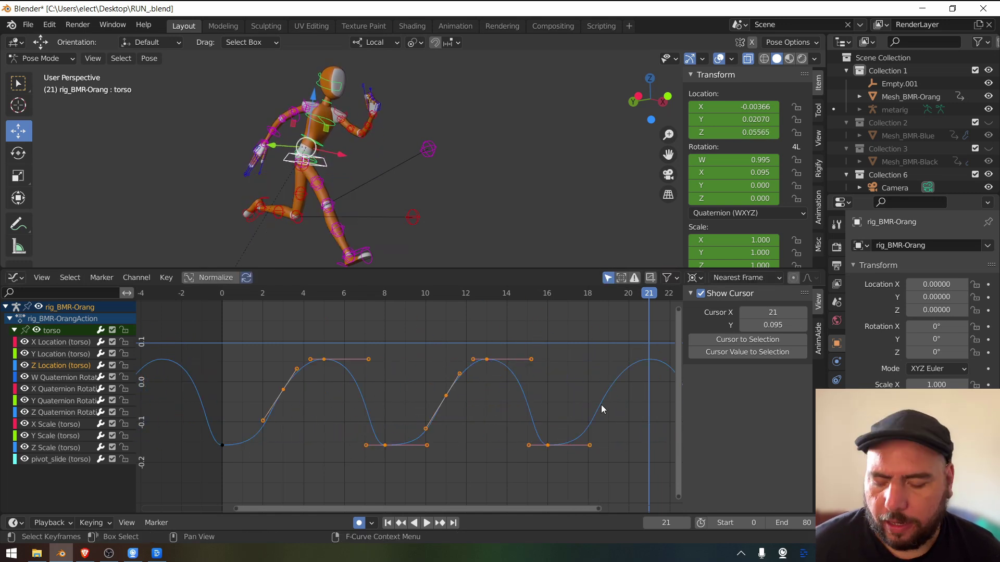
Try scaling the selected keyframes along Y only, about the 2D cursor's value
key("s")
key("y")
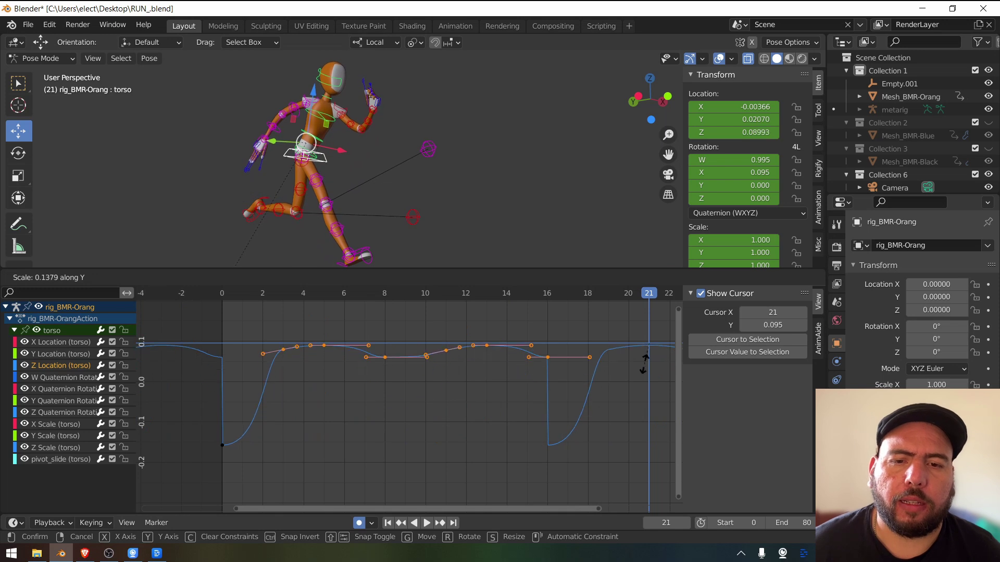
key("Escape")
left_click(672, 278)
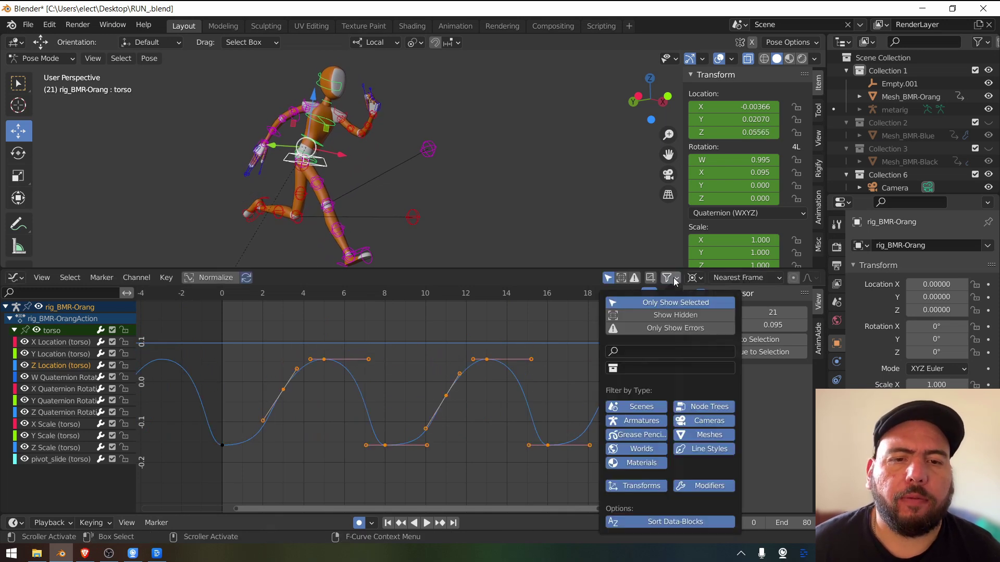
Set the graph editor's pivot point to Individual Centers and try rotating and scaling the selected Z Location keyframes
left_click(695, 278)
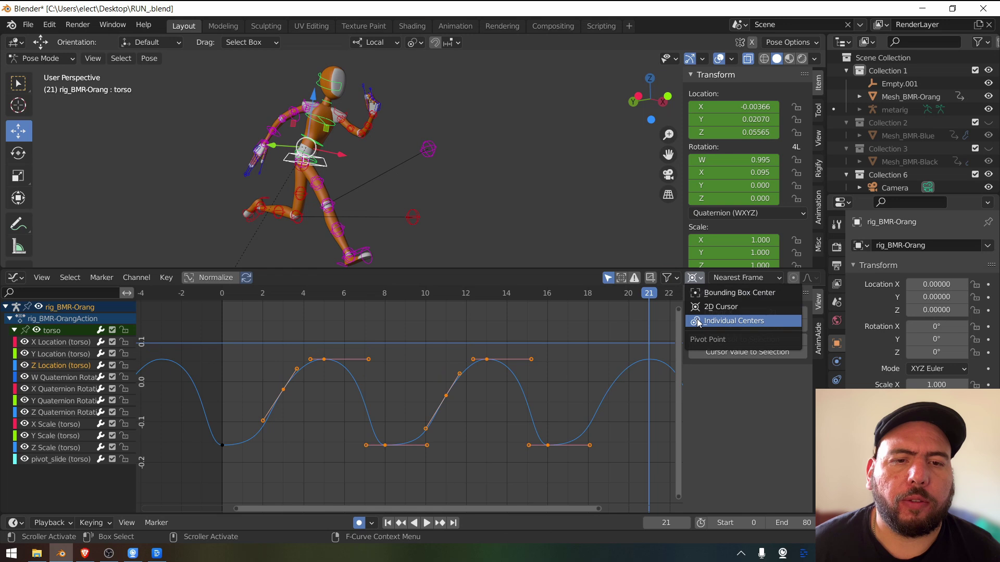
left_click(730, 321)
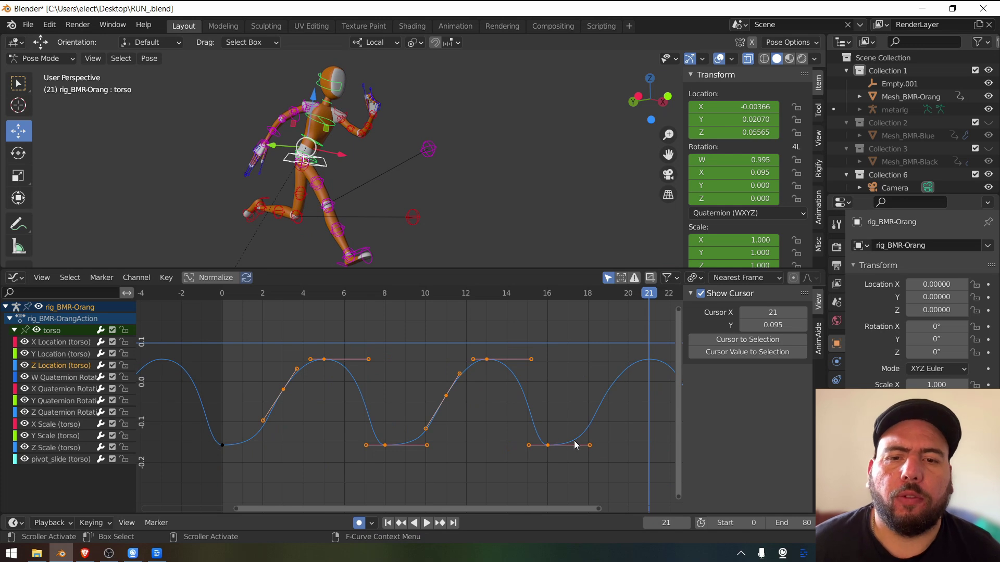
key("r")
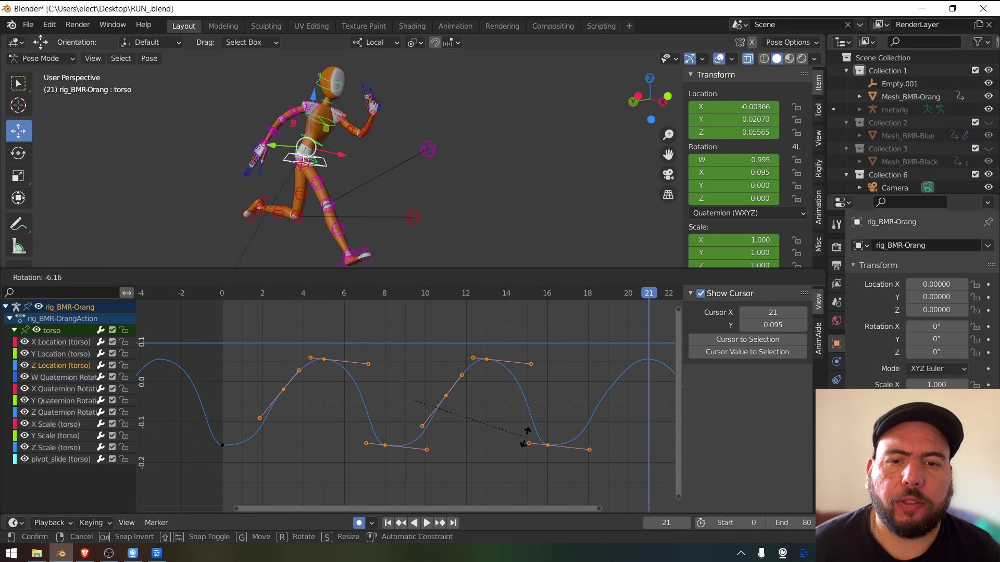
right_click(533, 437)
key("s")
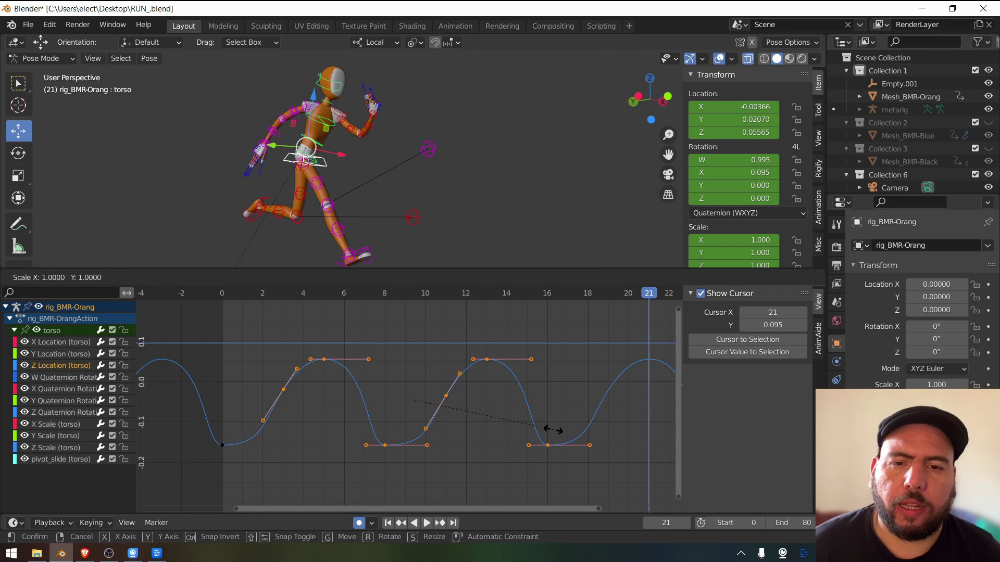
right_click(471, 402)
Switch the animation area to the Dope Sheet, move the playhead to frame 42 and try scaling the torso keyframes about it
key("ctrl+Tab")
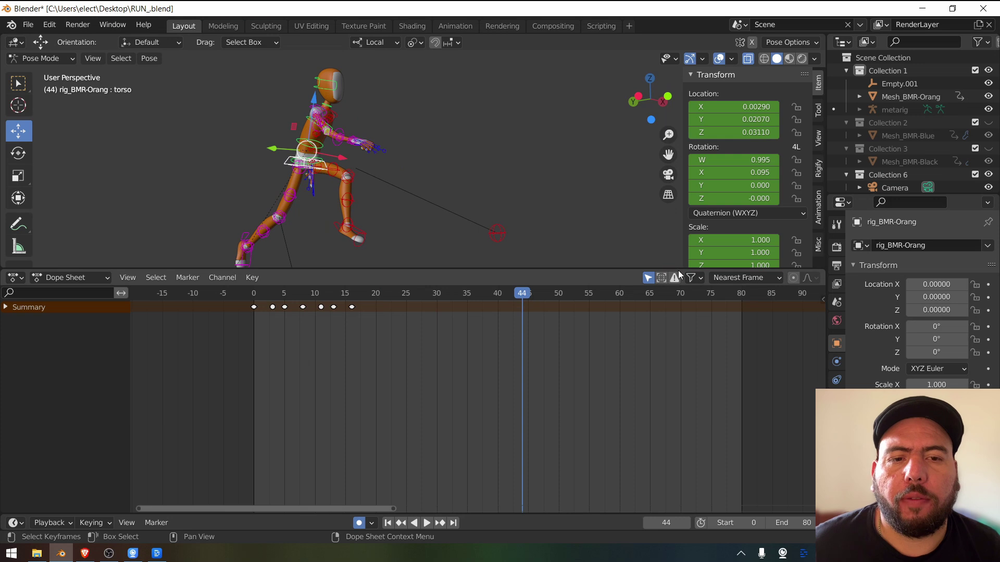
left_click_drag(495, 330, 271, 298)
left_click_drag(433, 295, 510, 294)
key("s")
key("Escape")
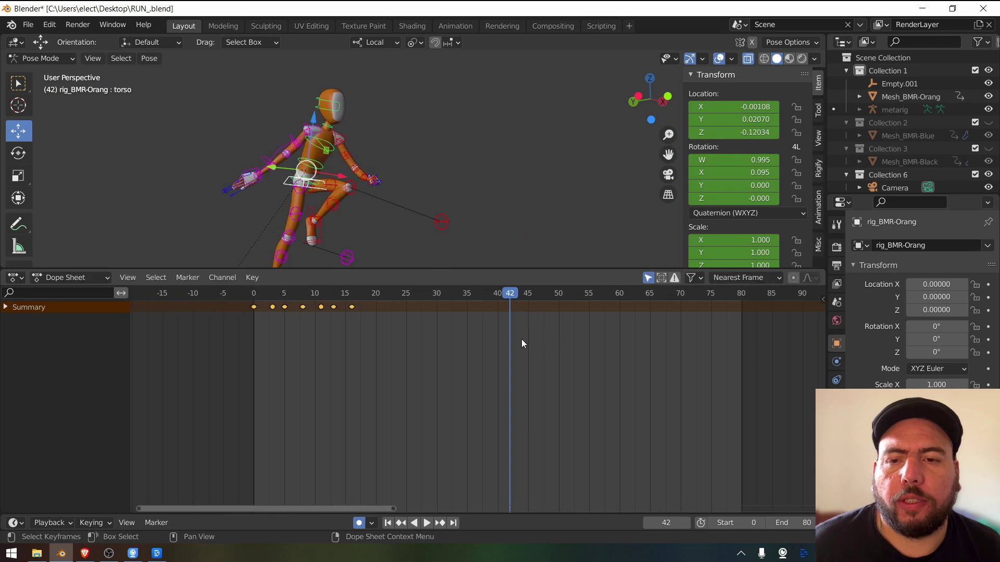
Move the playhead to frame 0 and try scaling the torso keyframes about that frame
left_click_drag(261, 296, 250, 308)
key("s")
key("Escape")
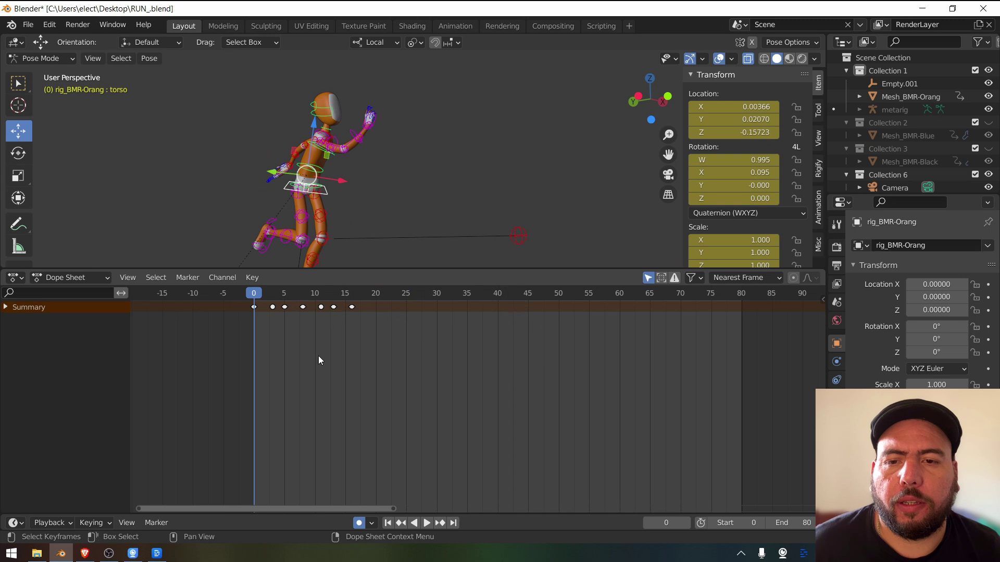
Place the playhead at frame 9, select all torso keyframes and try scaling them about that frame
left_click(310, 292)
key("a")
key("s")
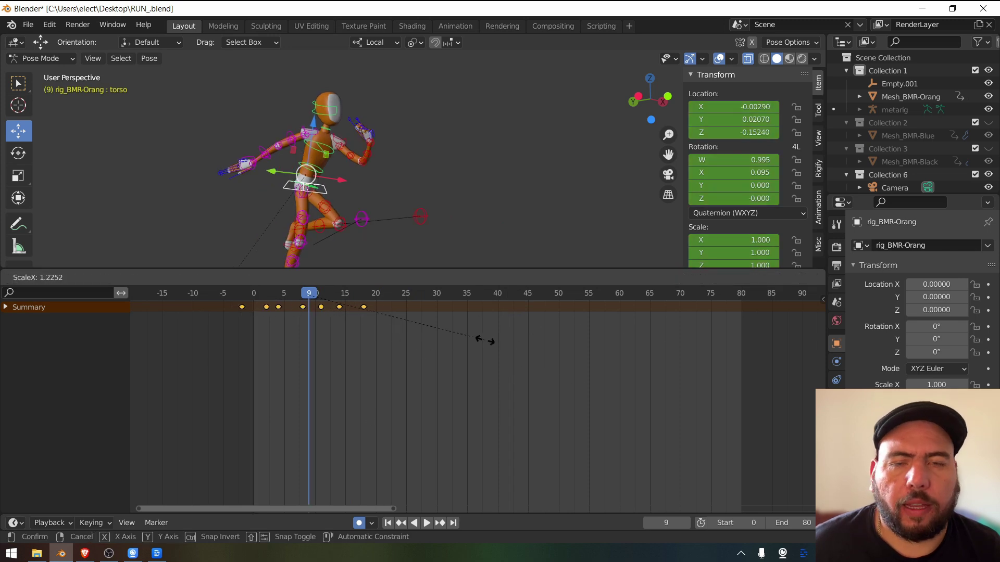
key("Escape")
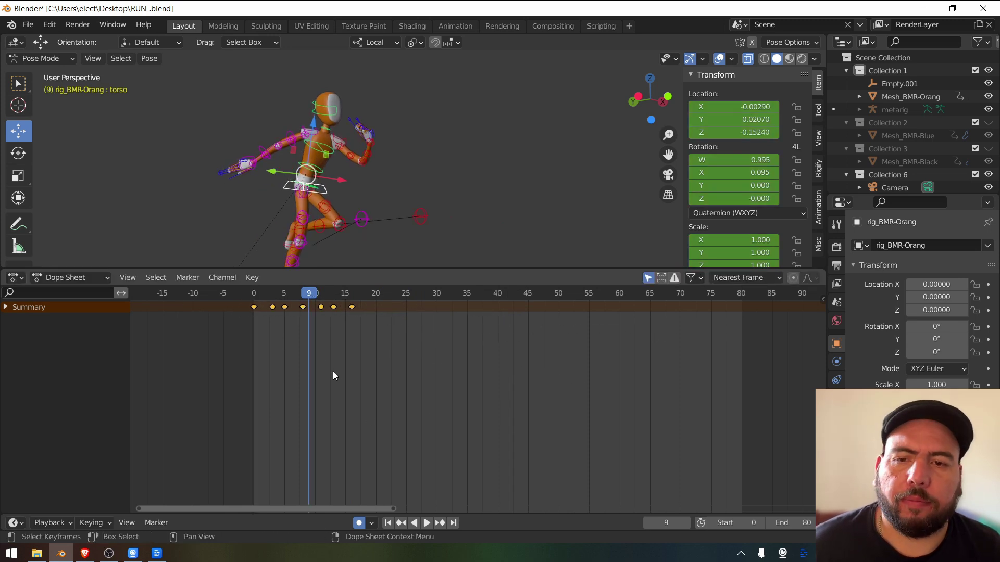